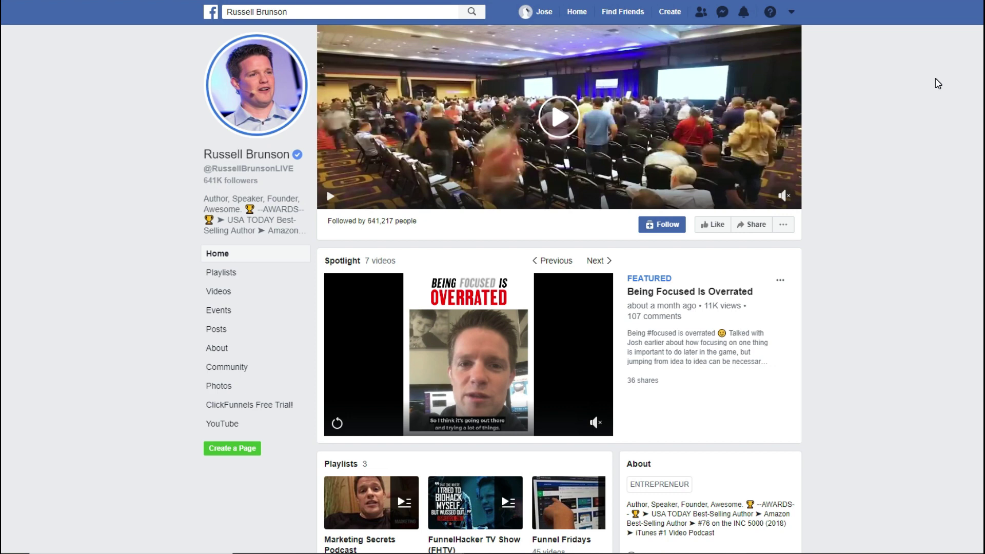
# Step: Open Russell Brunson's ads in the Ad Library from the page's Page Transparency details
pyautogui.scroll(-3, 936, 98)
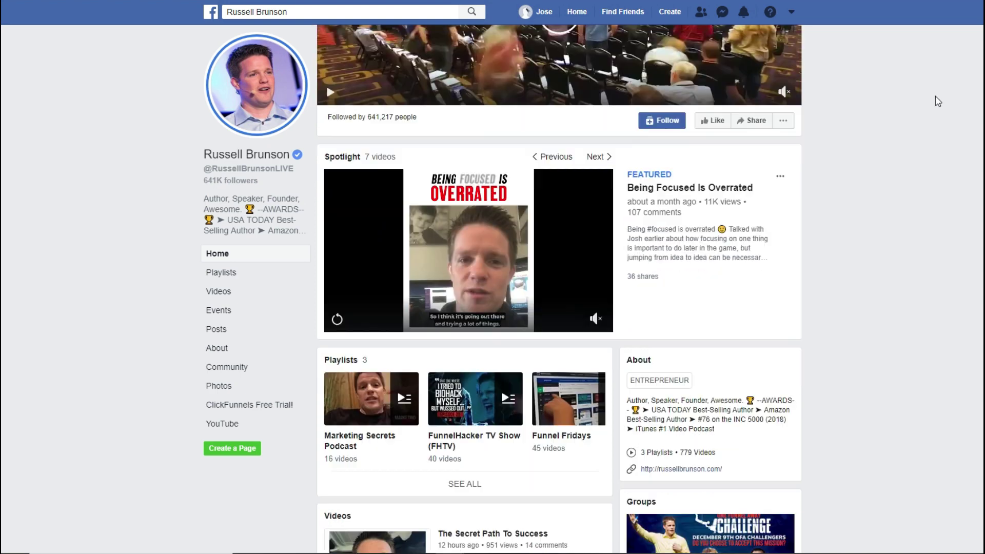
pyautogui.scroll(-4, 937, 102)
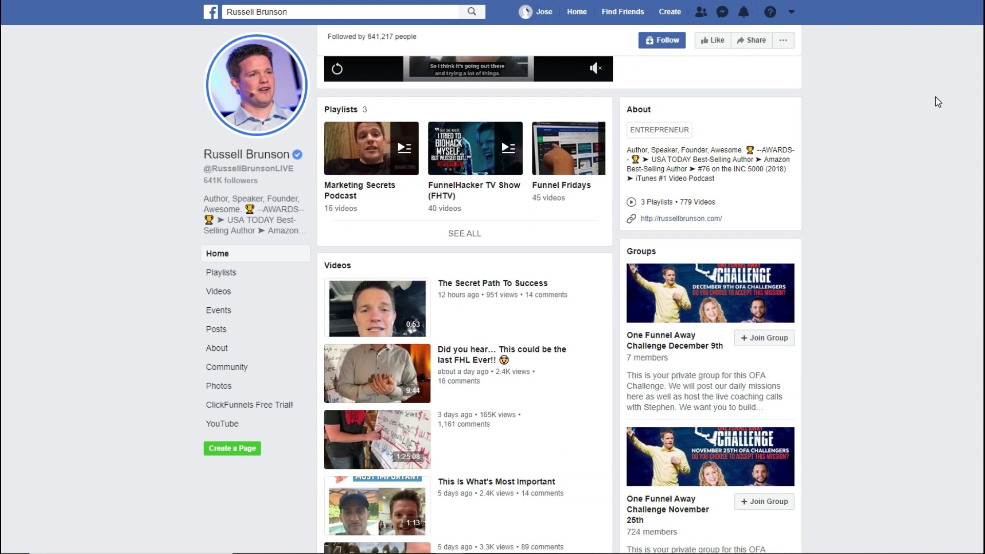
pyautogui.scroll(-5, 938, 102)
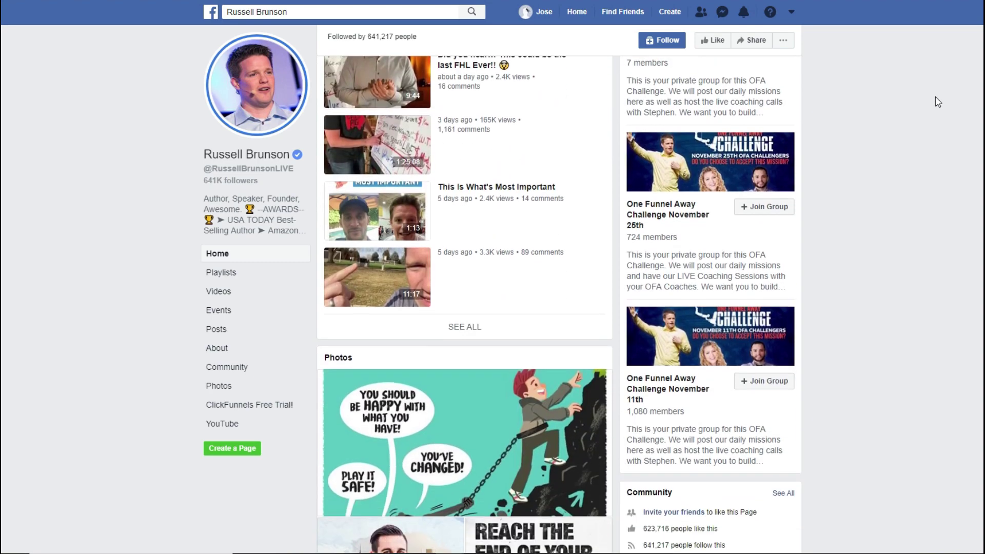
pyautogui.scroll(-3, 938, 102)
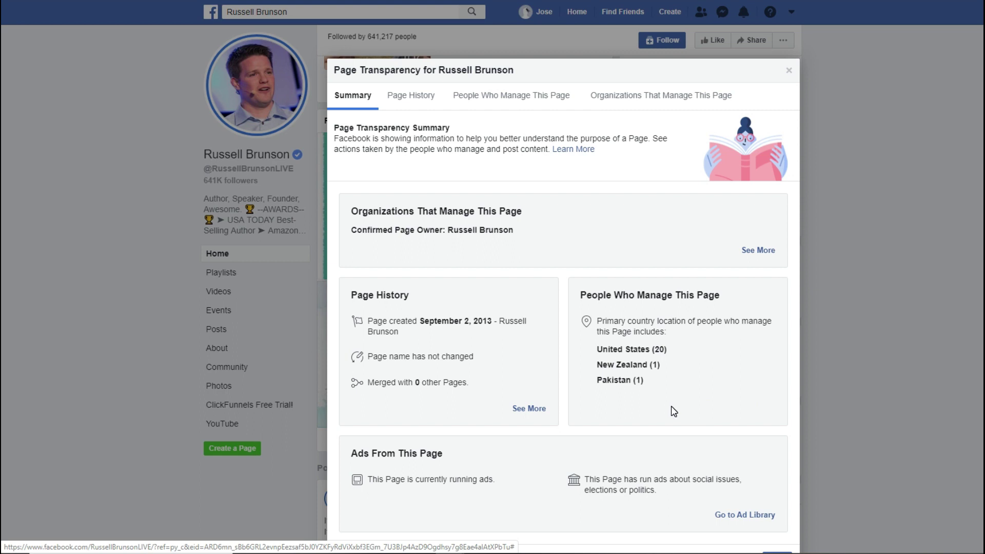
pyautogui.scroll(-2, 671, 403)
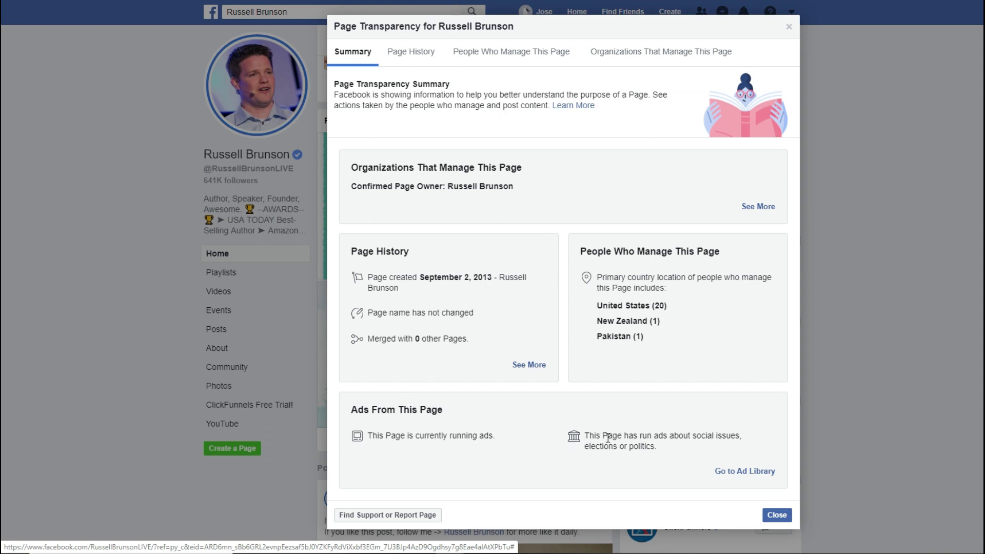
pyautogui.click(753, 477)
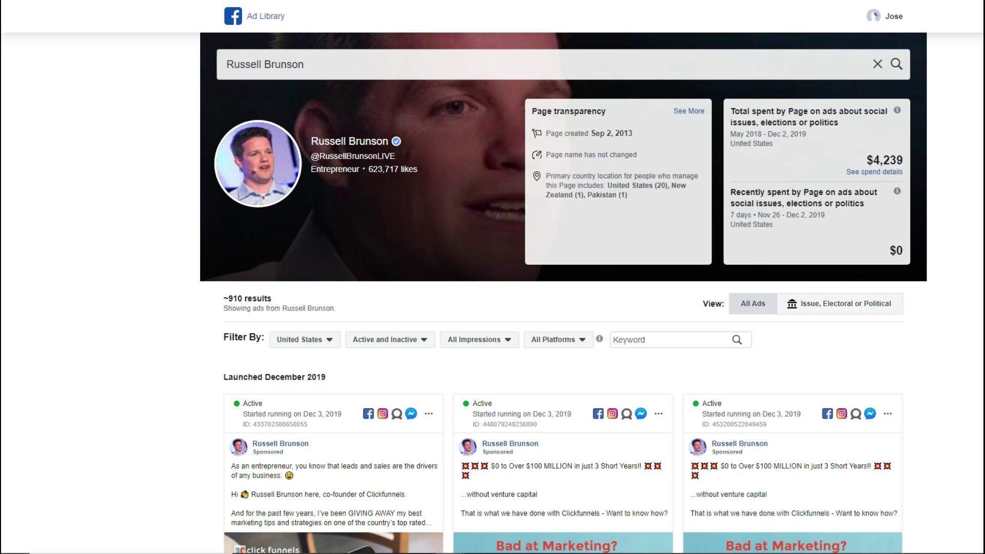
# Step: Browse the ads launched in December 2019 from Russell Brunson's page in the Ad Library
pyautogui.scroll(-10, 564, 292)
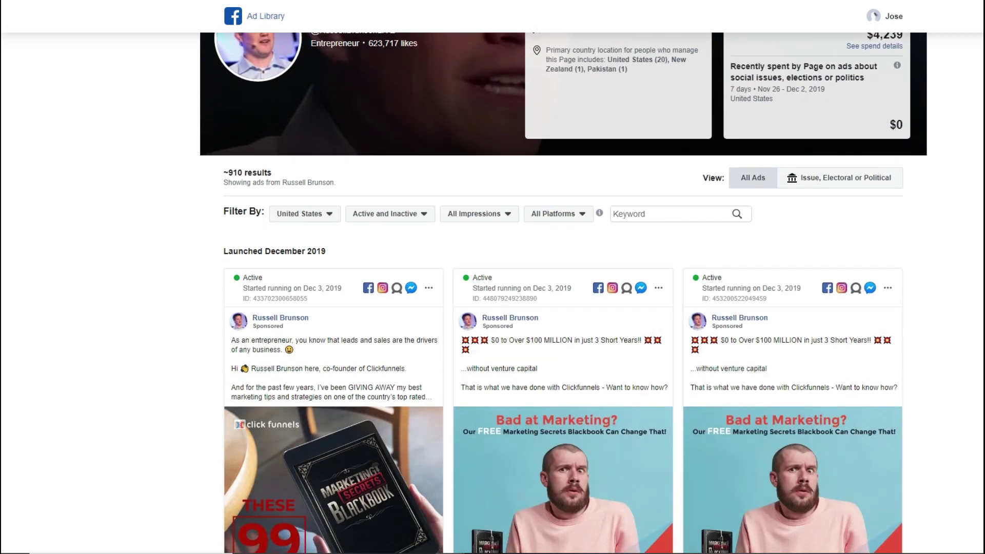
pyautogui.scroll(-7, 565, 308)
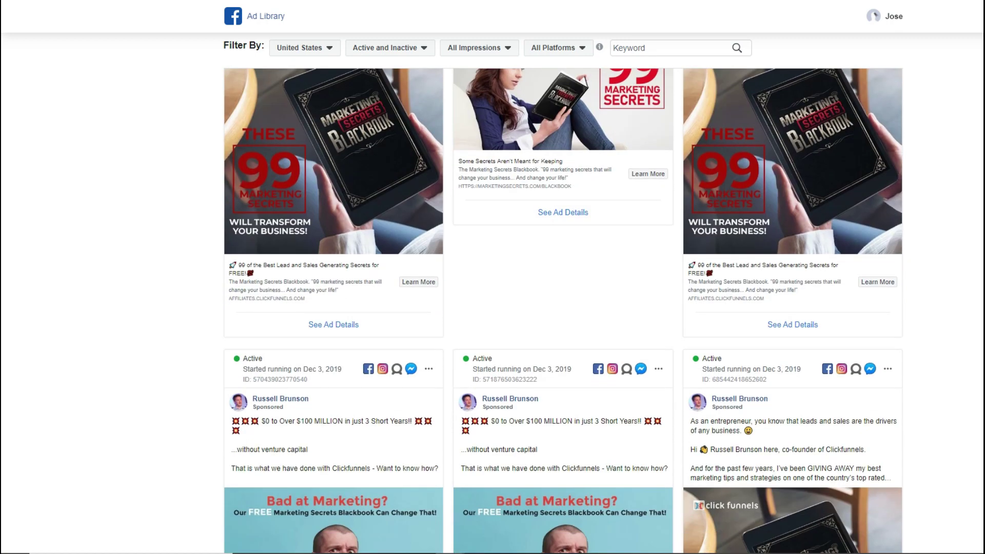
pyautogui.scroll(-8, 565, 308)
pyautogui.scroll(-2, 564, 308)
pyautogui.press('Home')
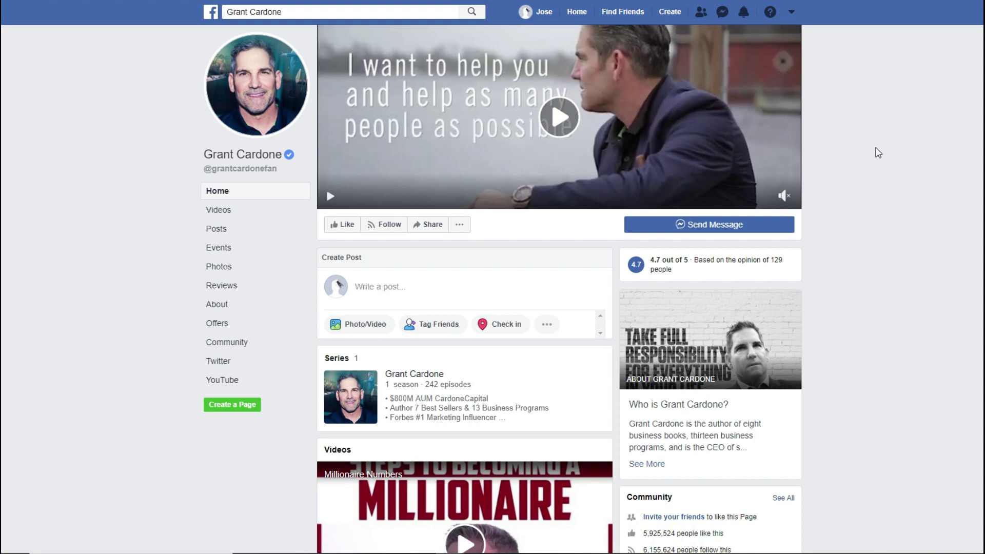
# Step: Open Grant Cardone's ads in the Ad Library from the Page Transparency details of his page
pyautogui.scroll(-5, 882, 208)
pyautogui.scroll(-5, 885, 211)
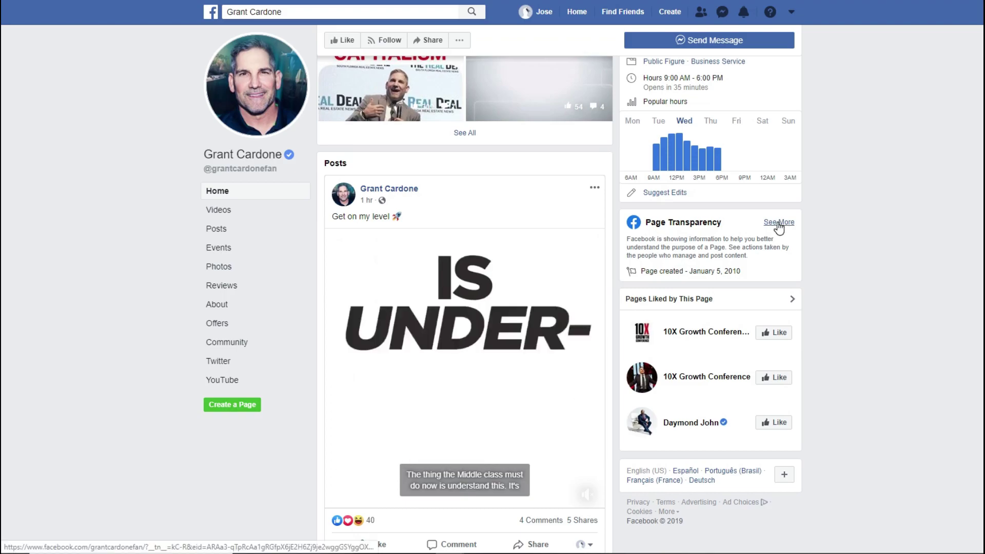
pyautogui.click(778, 224)
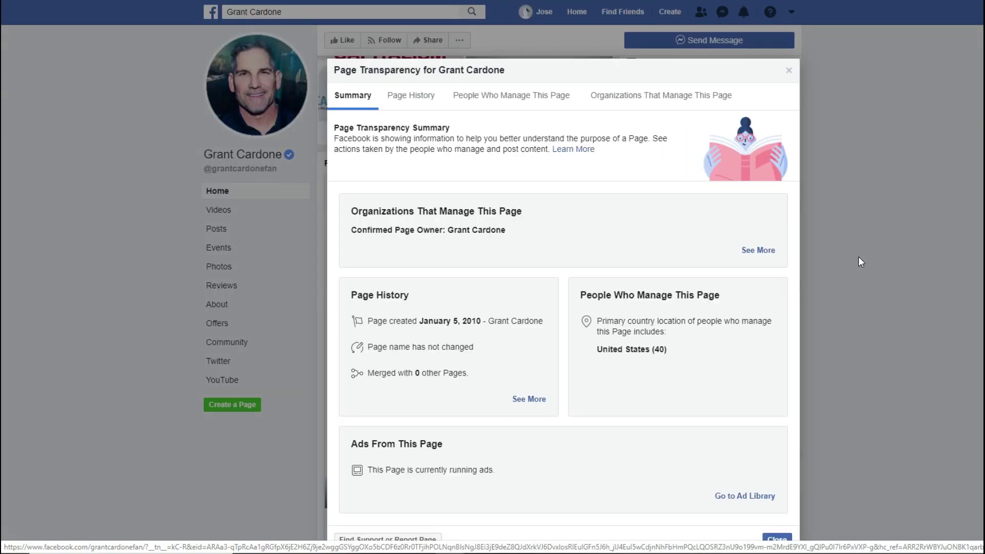
pyautogui.scroll(-1, 618, 434)
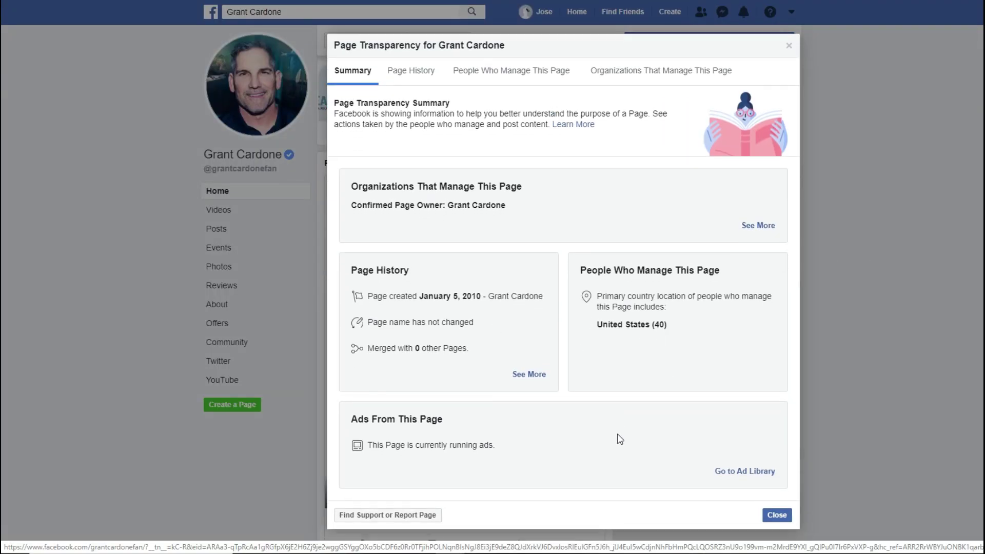
pyautogui.click(757, 477)
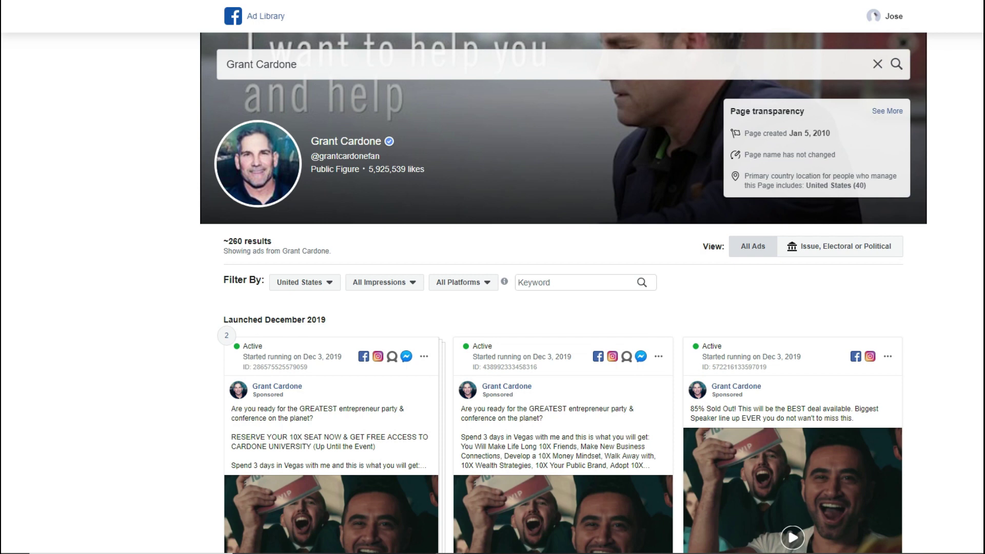
# Step: Examine the creatives, copy and offers of Grant Cardone's ads launched in December 2019
pyautogui.scroll(-3, 649, 313)
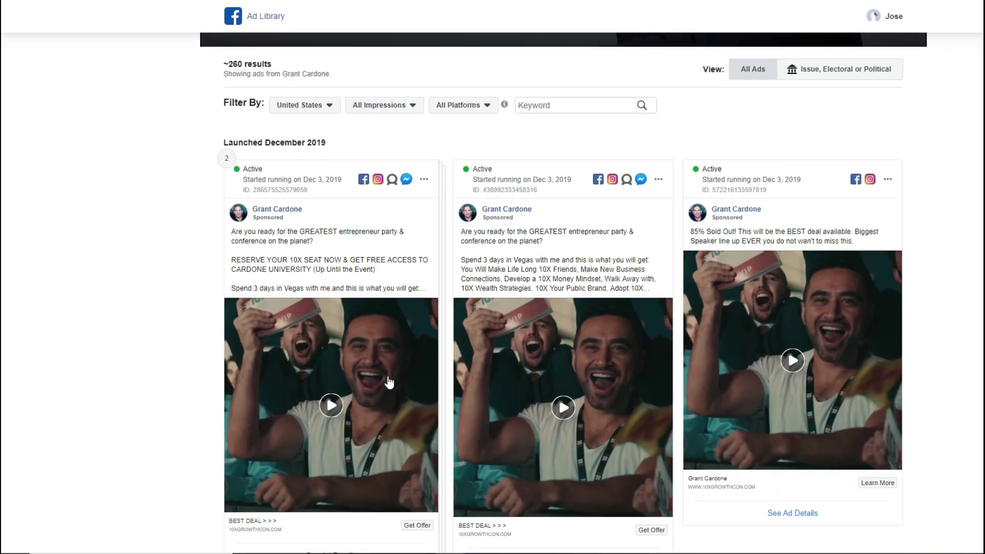
pyautogui.scroll(-7, 664, 402)
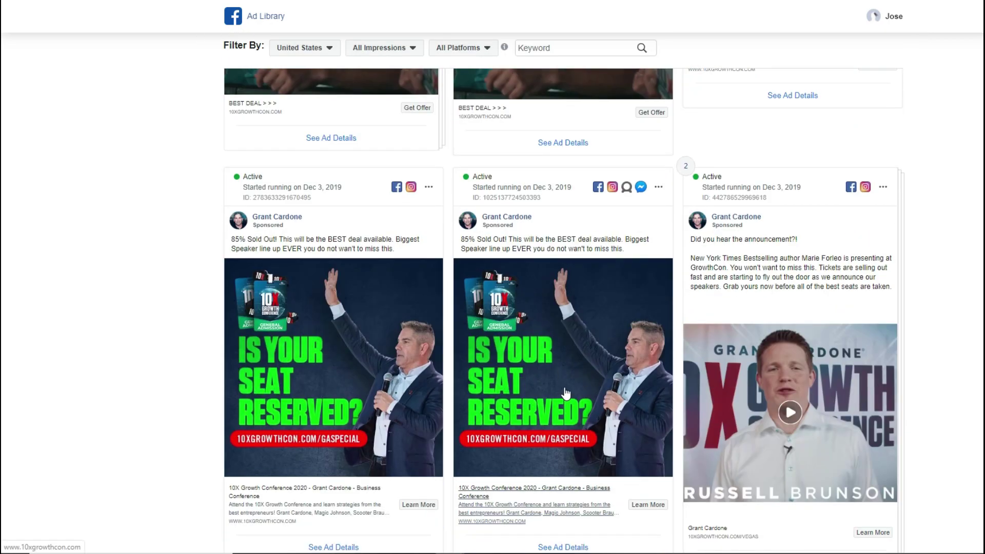
pyautogui.scroll(-5, 593, 421)
pyautogui.scroll(-12, 592, 421)
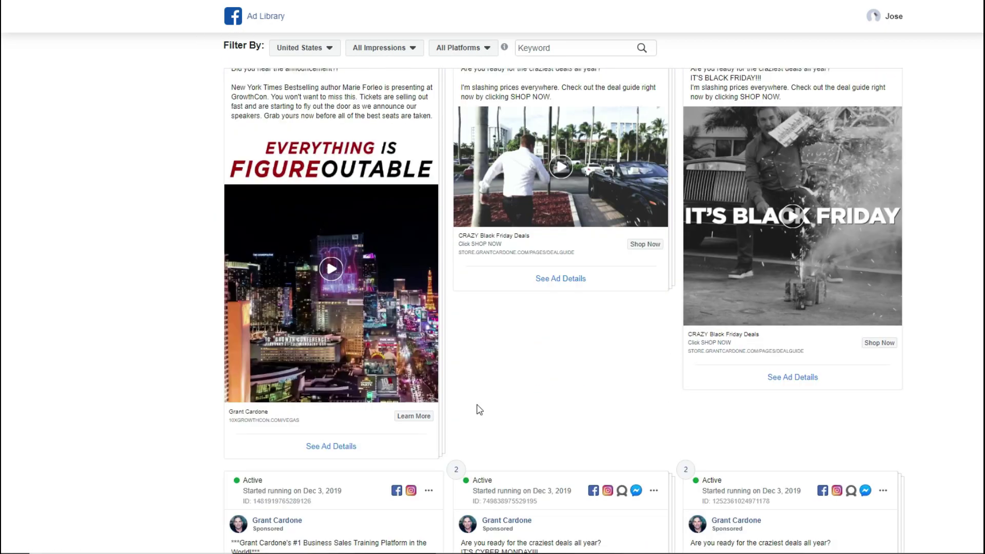
pyautogui.scroll(-13, 793, 425)
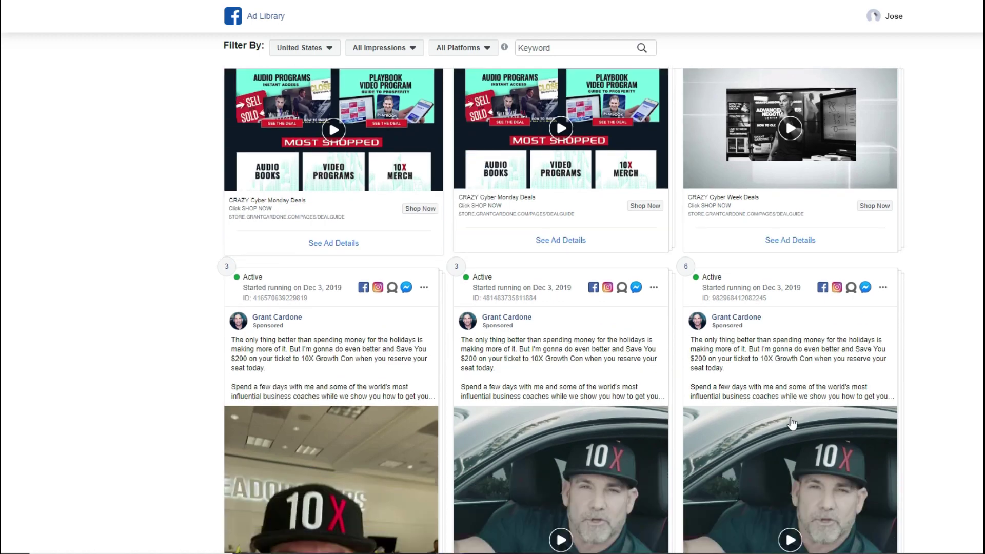
pyautogui.scroll(-10, 769, 404)
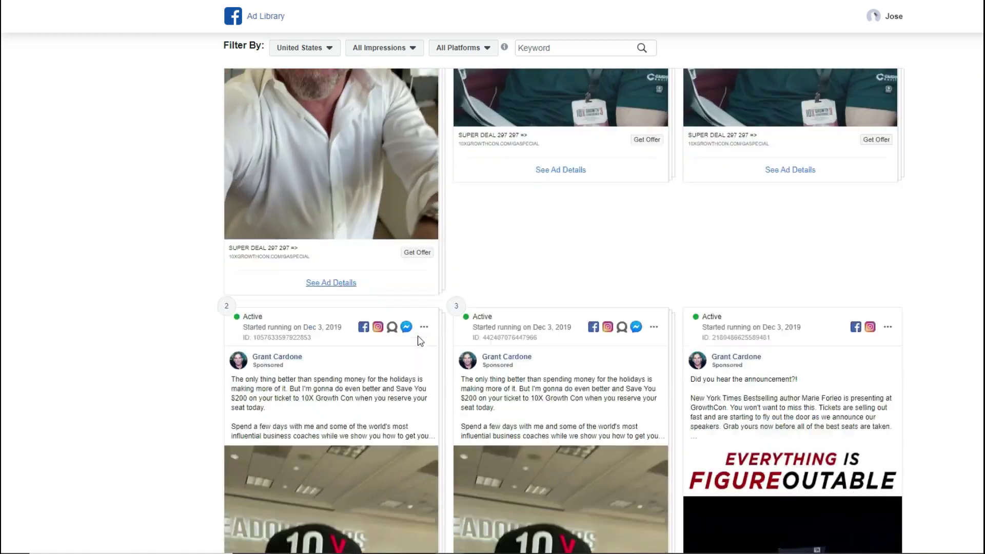
pyautogui.scroll(-2, 662, 400)
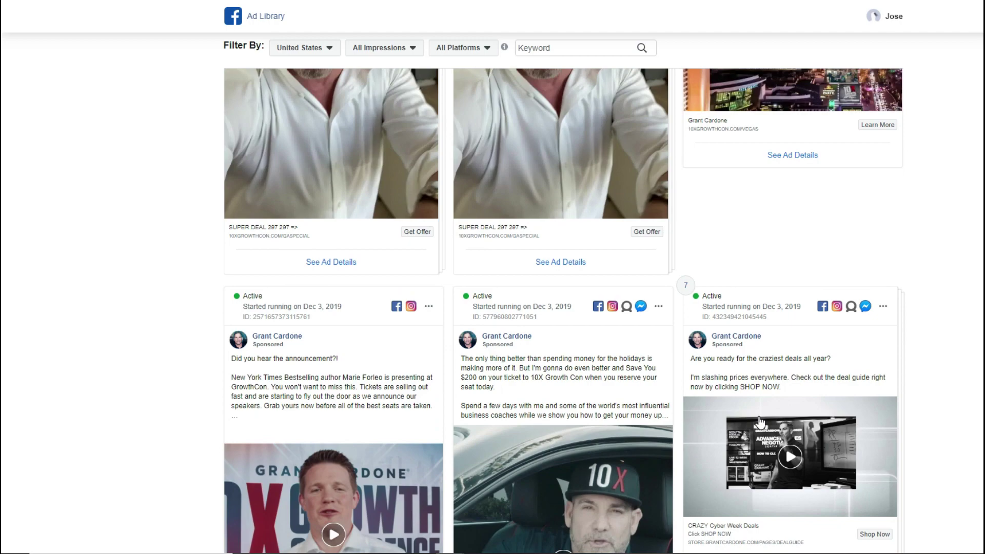
pyautogui.scroll(-20, 935, 431)
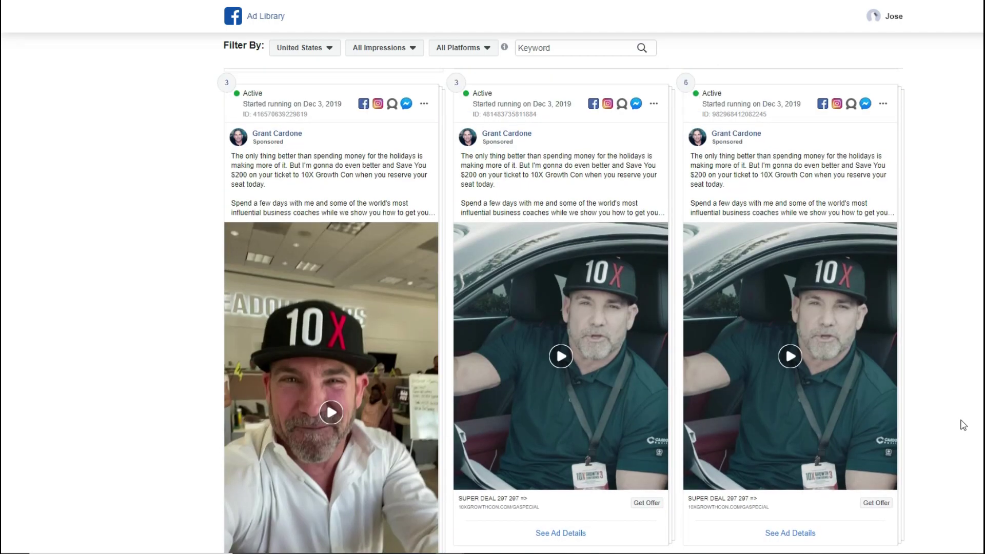
pyautogui.scroll(20, 962, 425)
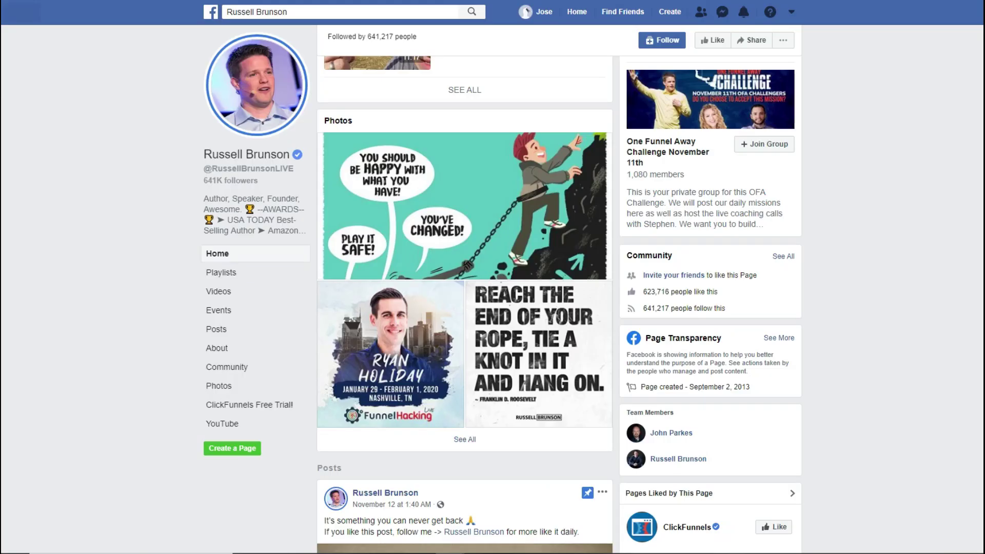
# Step: Start creating a new ad and choose Engagement as the campaign's marketing objective
pyautogui.click(681, 15)
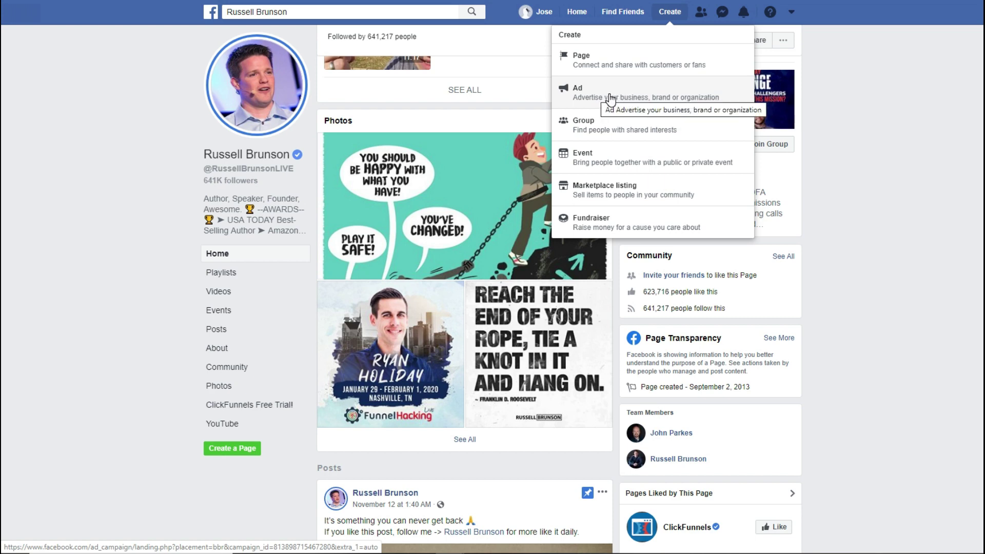
pyautogui.click(659, 94)
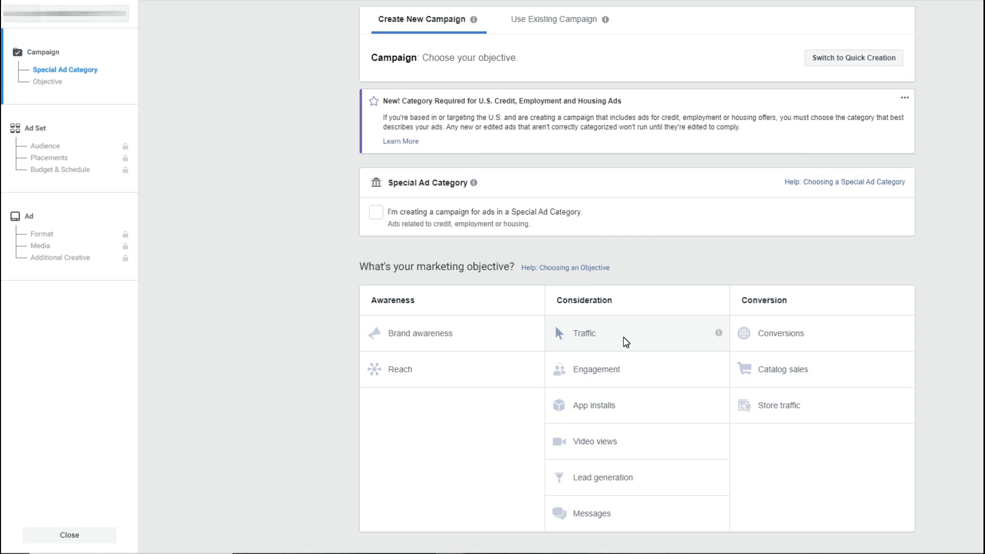
pyautogui.moveTo(718, 336)
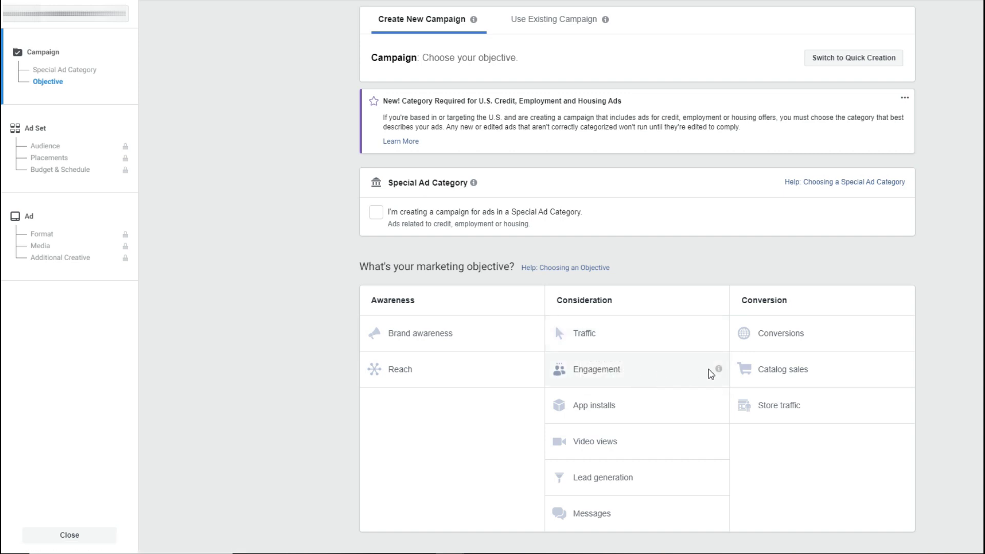
pyautogui.moveTo(719, 370)
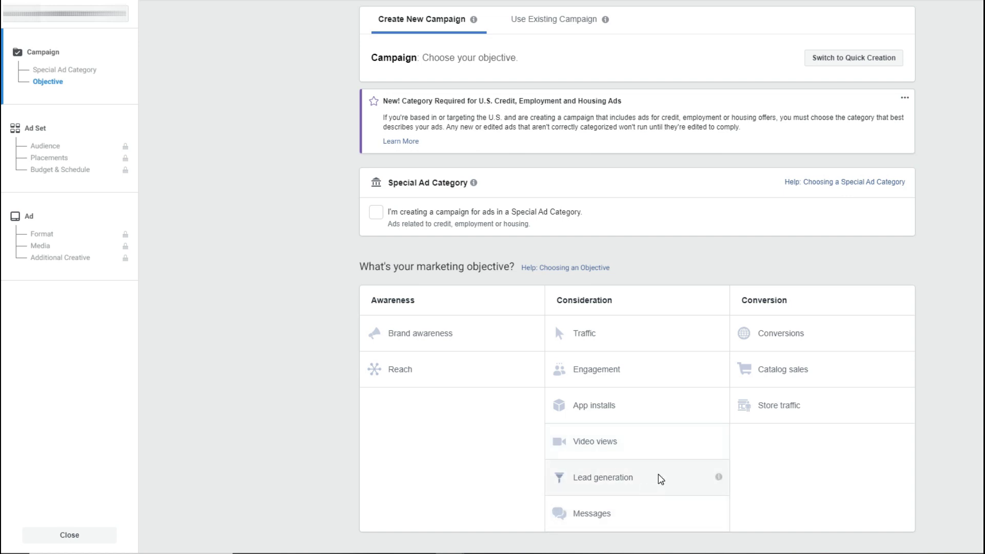
pyautogui.moveTo(718, 477)
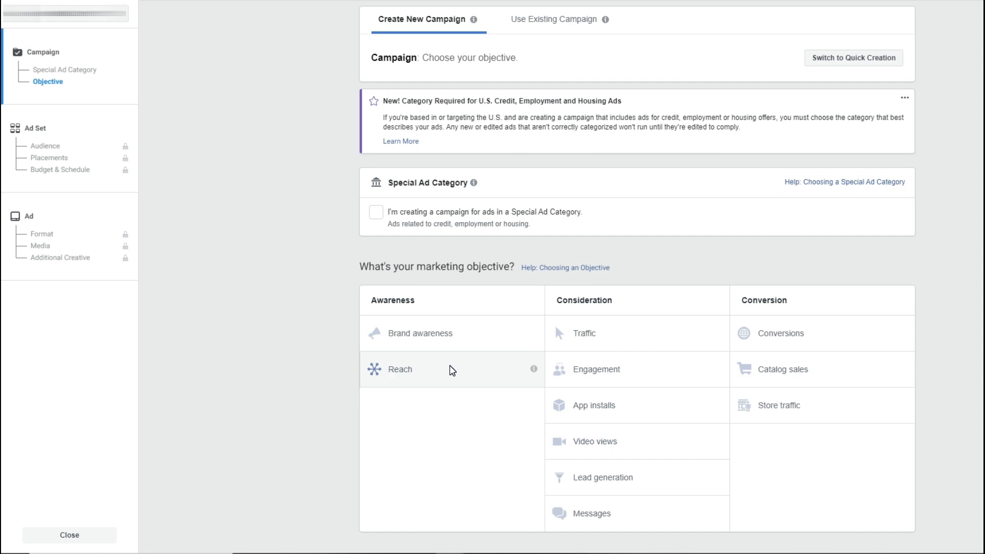
pyautogui.click(580, 378)
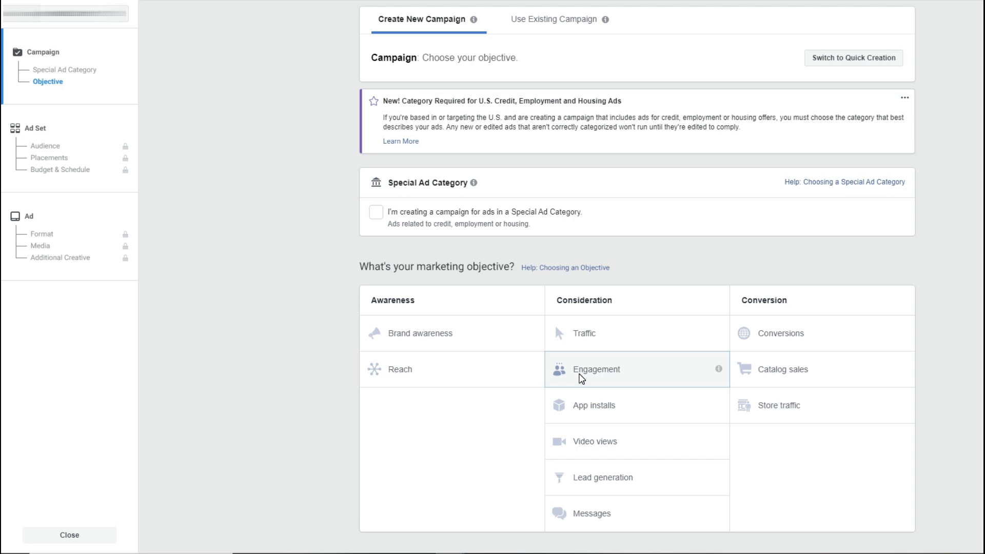
pyautogui.click(581, 379)
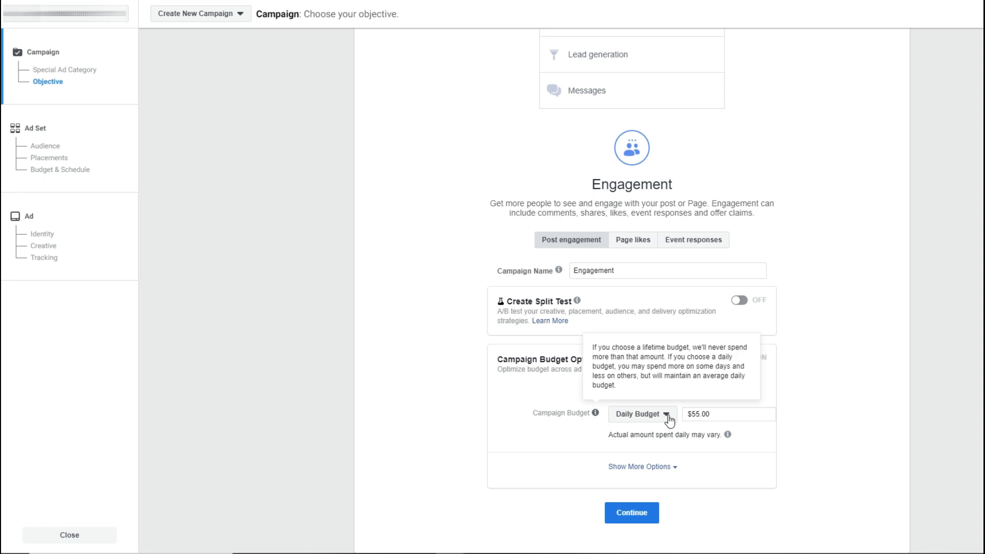
# Step: Set the campaign's daily budget to $5.00 and continue to the ad set settings
pyautogui.click(719, 414)
pyautogui.press('BackSpace')
pyautogui.press('BackSpace')
pyautogui.press('BackSpace')
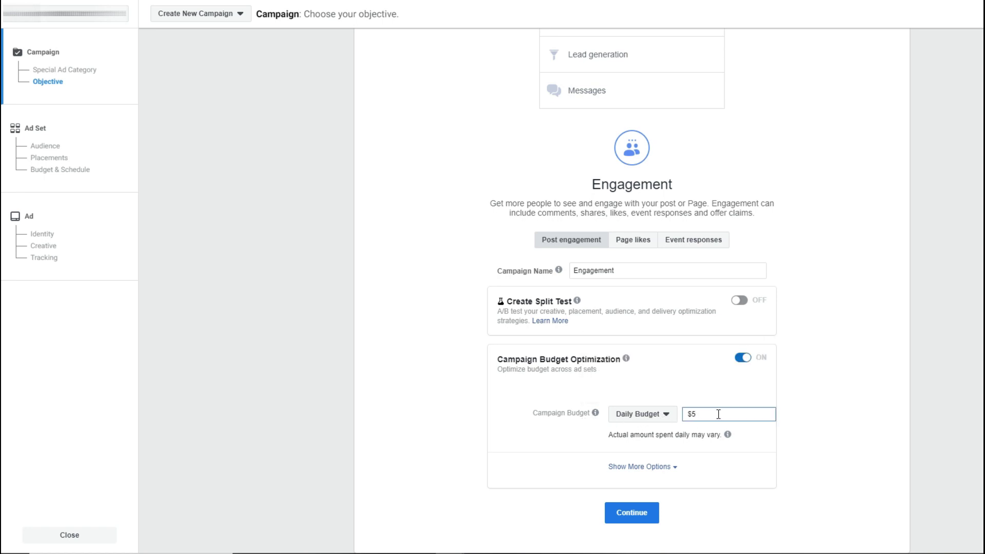
pyautogui.write('.00')
pyautogui.click(850, 425)
pyautogui.click(623, 516)
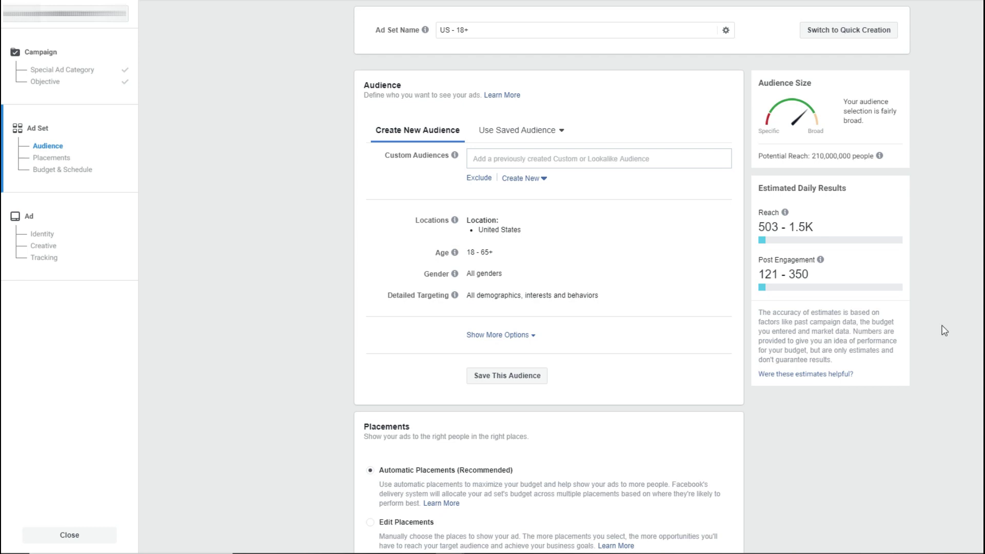
pyautogui.click(480, 29)
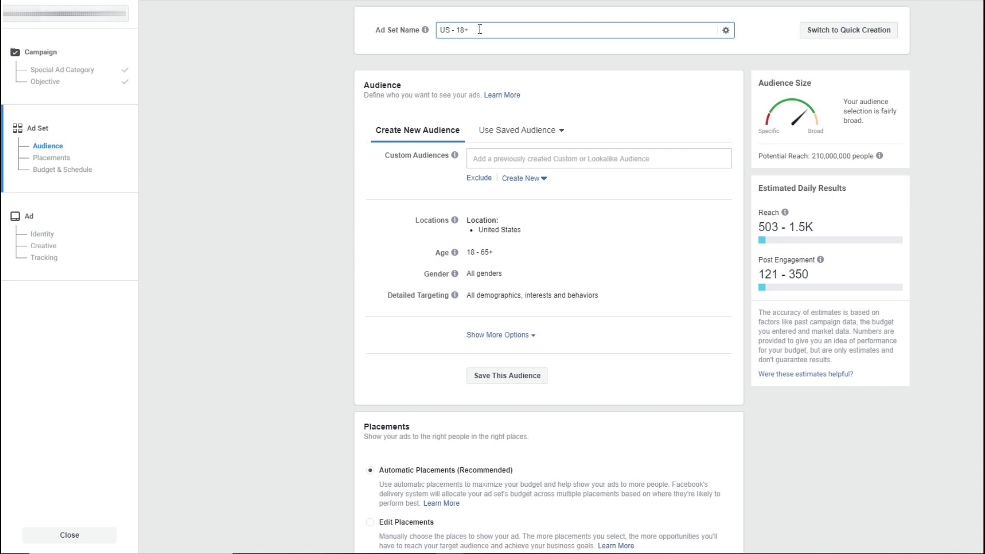
pyautogui.moveTo(479, 29); pyautogui.dragTo(434, 34)
pyautogui.click(446, 33)
pyautogui.click(481, 74)
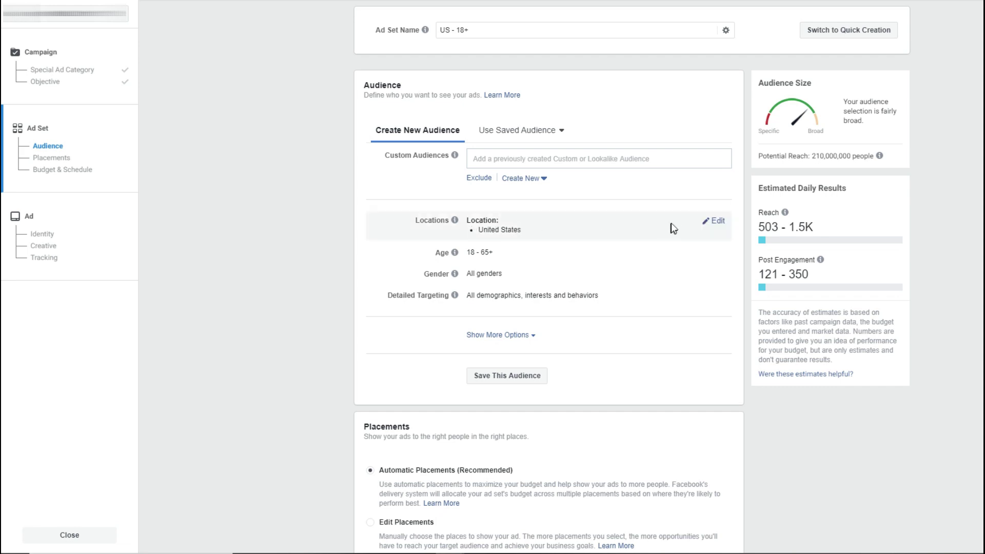
# Step: Open the audience's location targeting, dismiss the Keep Your Audience Broad tip, and view the United States selection on the map
pyautogui.click(714, 222)
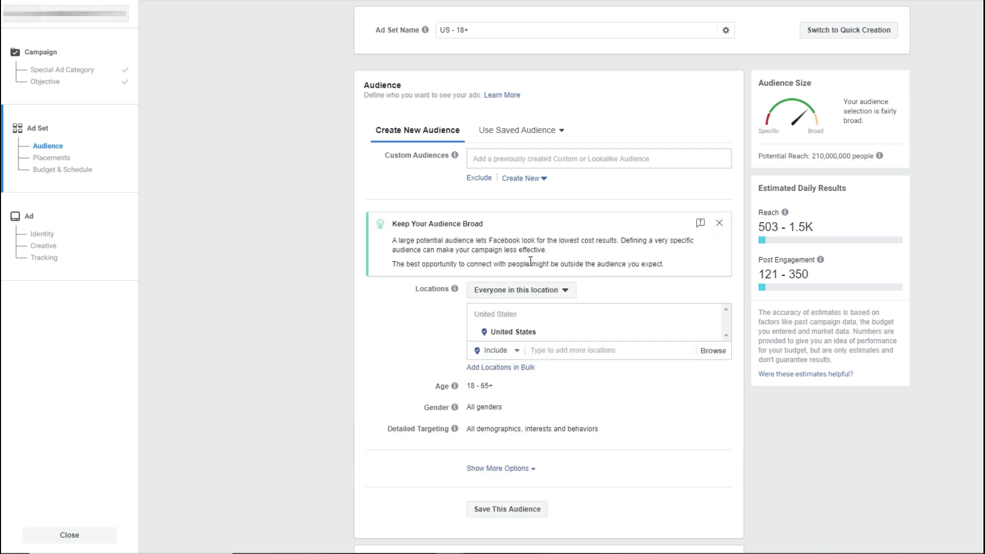
pyautogui.click(720, 223)
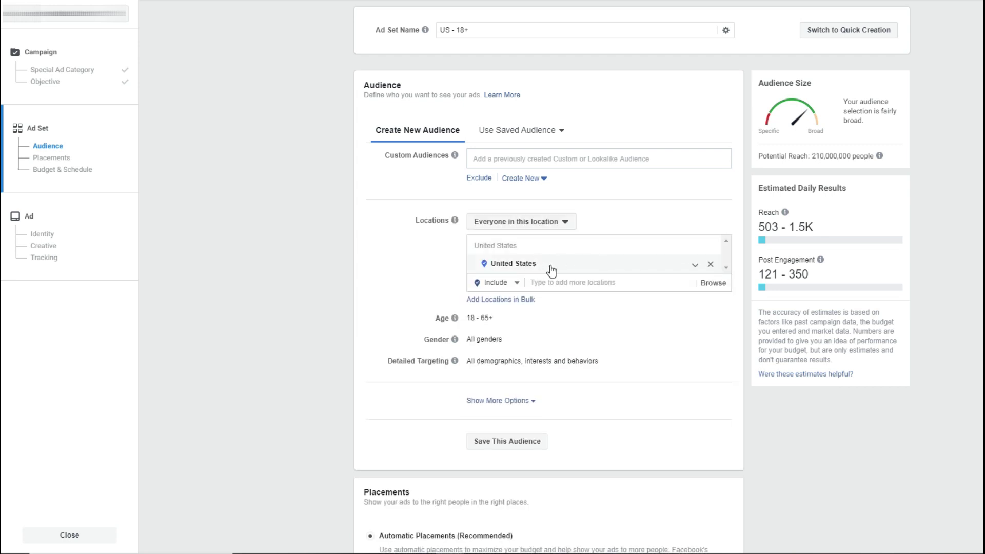
pyautogui.click(583, 281)
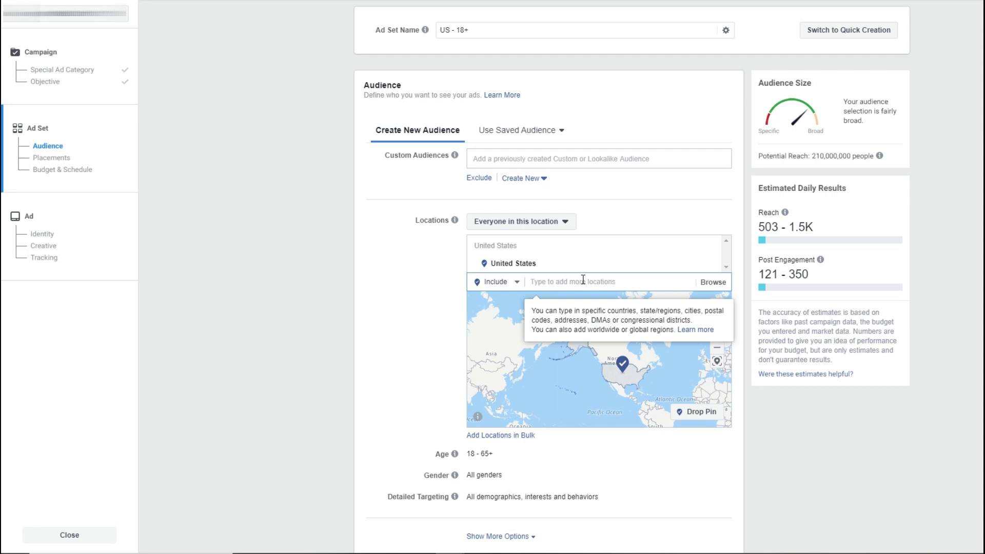
pyautogui.click(403, 279)
pyautogui.scroll(-1, 405, 282)
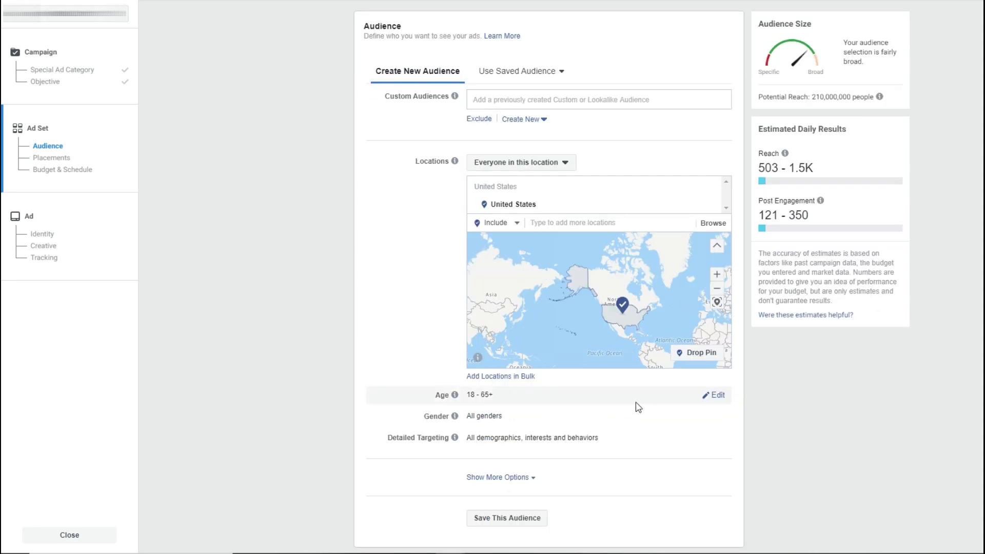
# Step: Review the age range choices for the audience and set the minimum age to 25
pyautogui.click(717, 396)
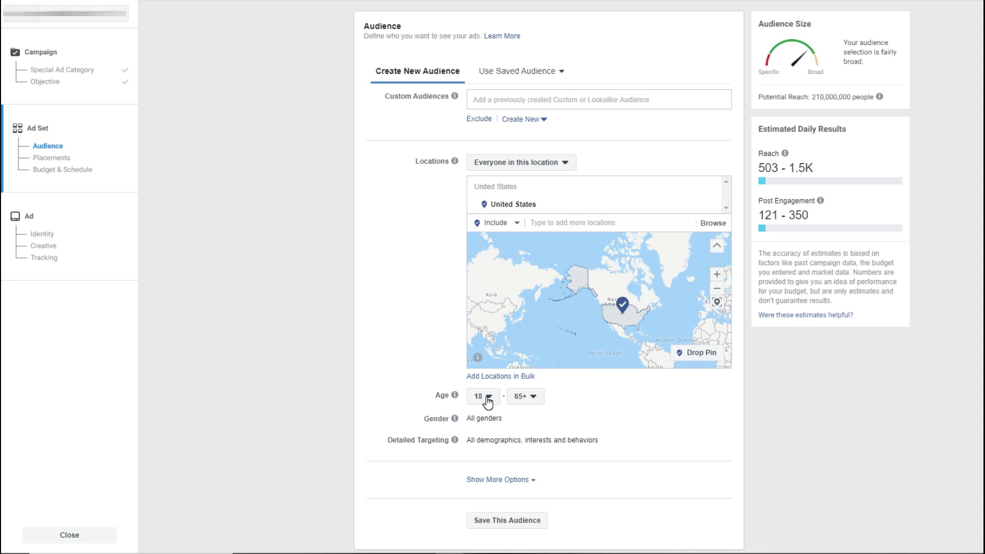
pyautogui.click(530, 398)
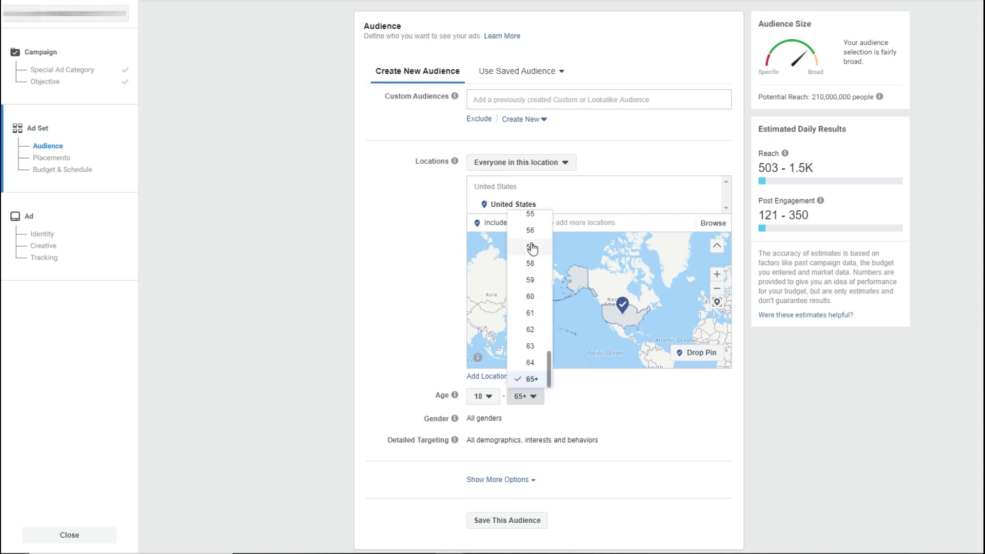
pyautogui.click(393, 351)
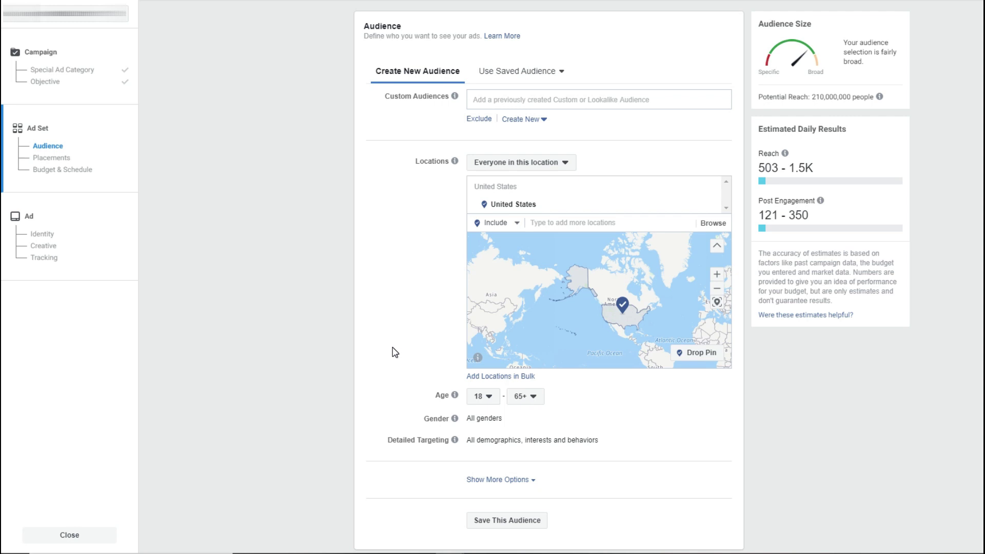
pyautogui.click(488, 398)
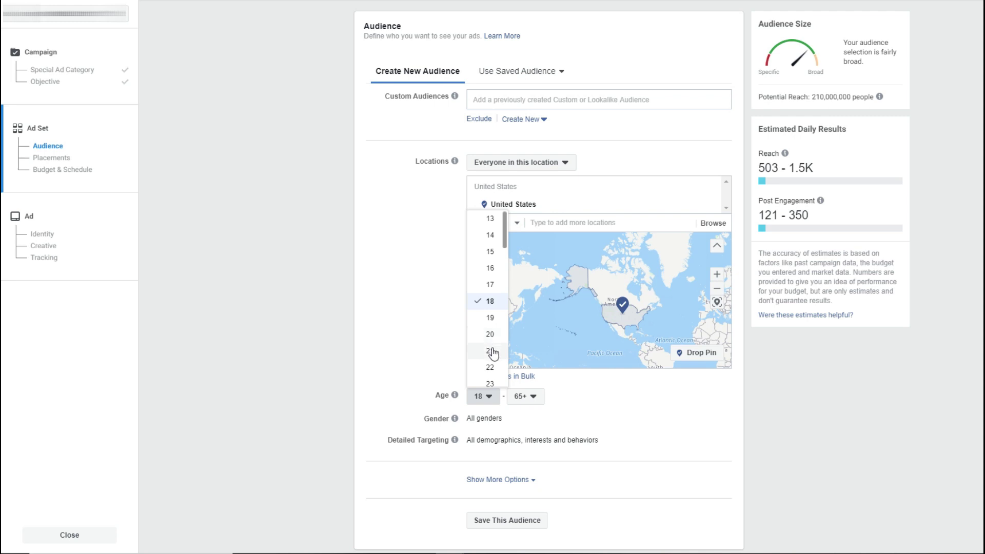
pyautogui.click(583, 405)
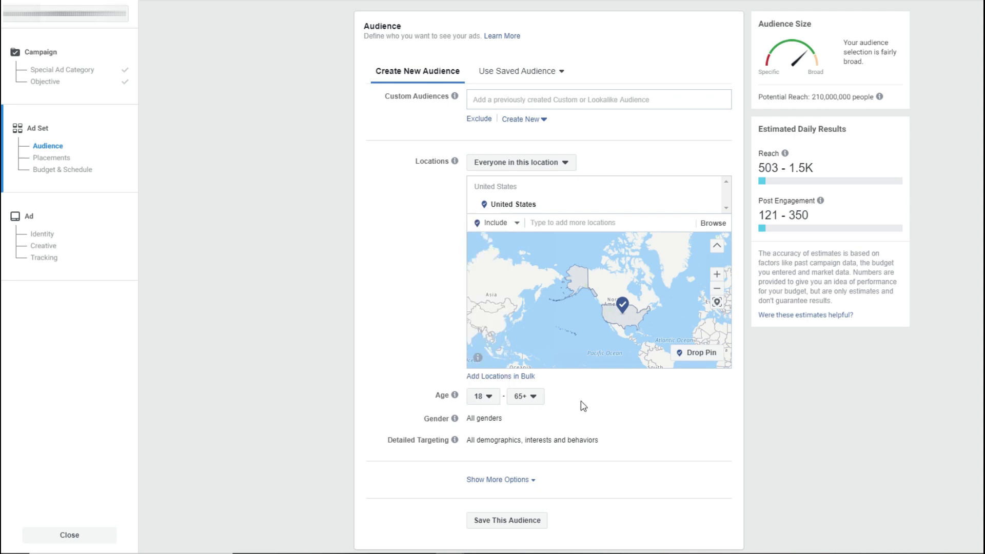
pyautogui.click(495, 401)
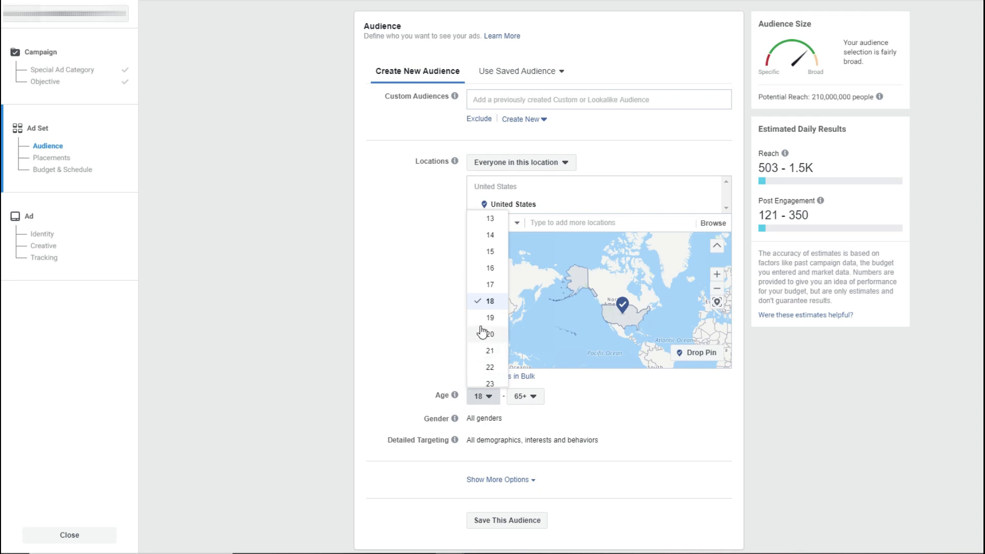
pyautogui.scroll(-1, 485, 330)
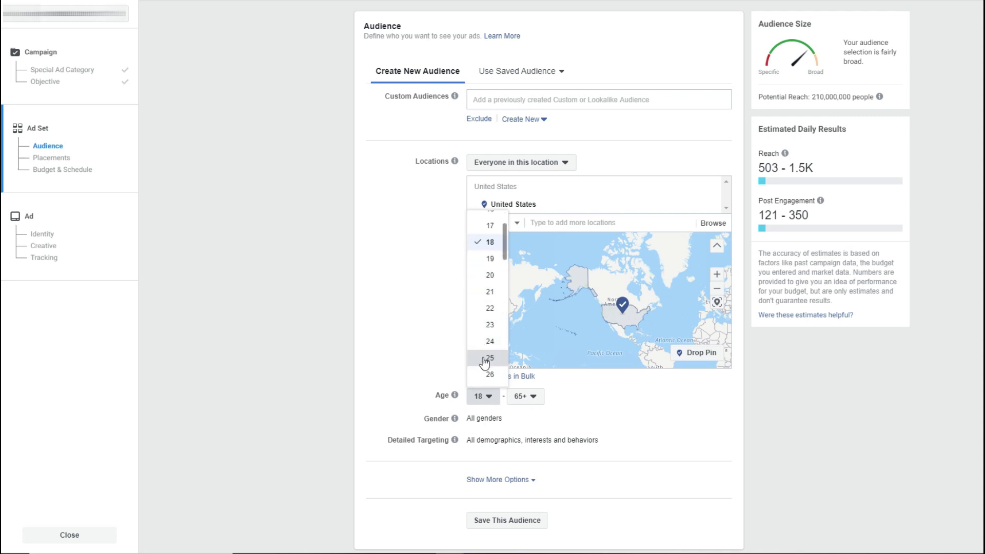
pyautogui.press('Return')
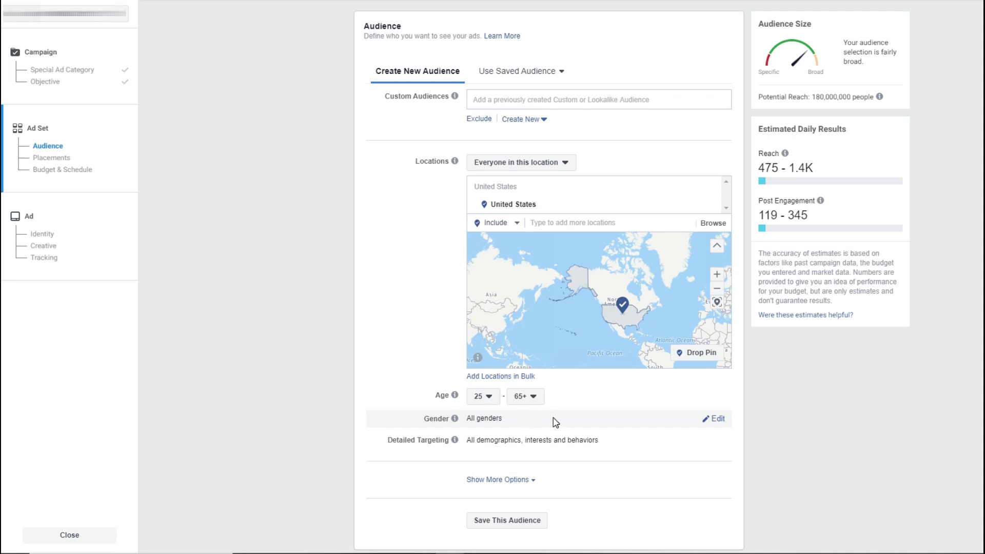
# Step: Open the audience's Gender and Detailed Targeting settings for editing
pyautogui.click(717, 419)
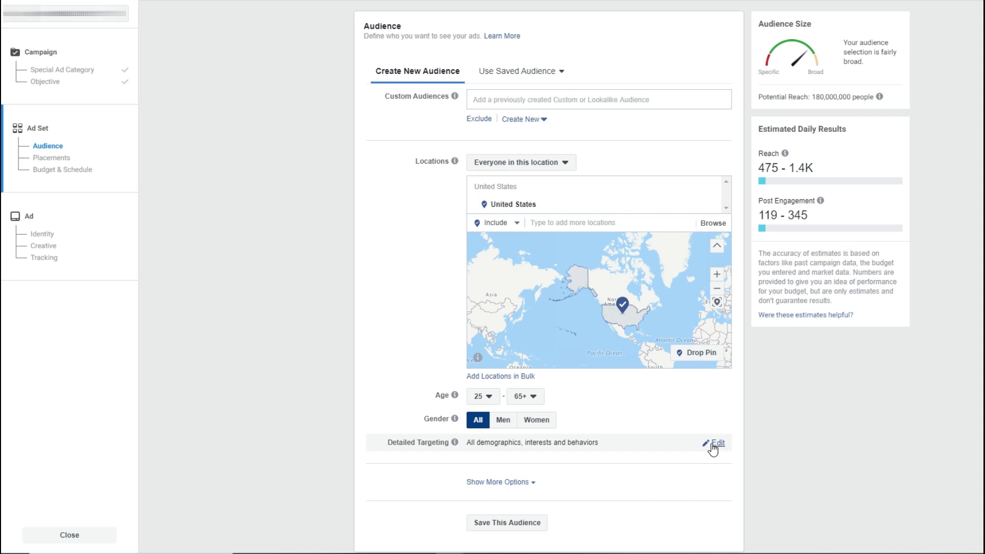
pyautogui.click(718, 444)
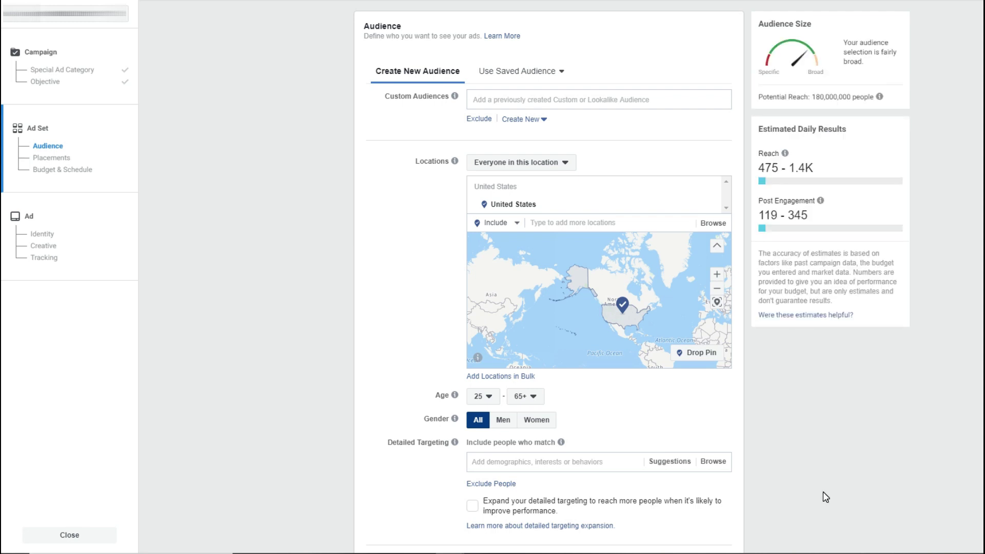
pyautogui.scroll(-3, 823, 491)
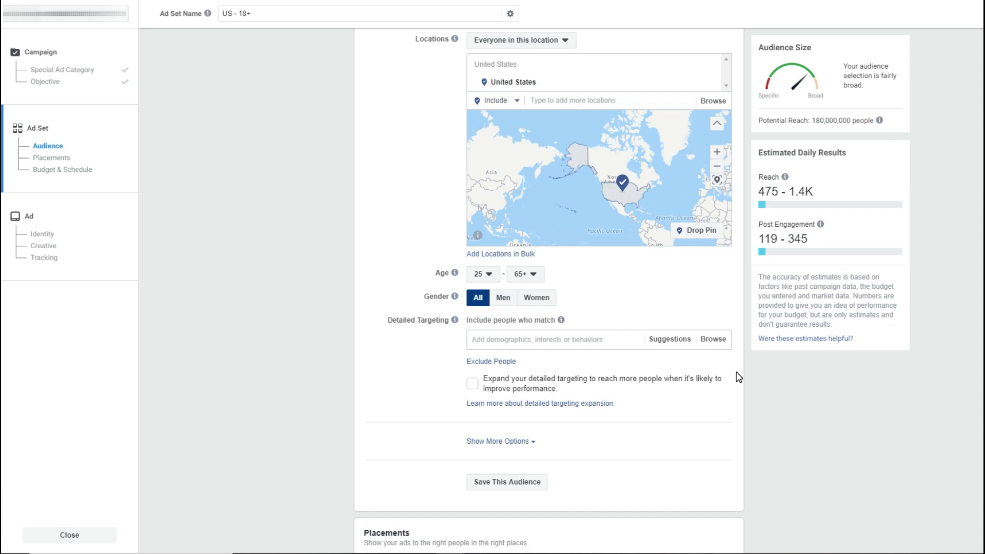
# Step: Browse the main detailed targeting categories and read the descriptions of Demographics and Interests
pyautogui.click(715, 341)
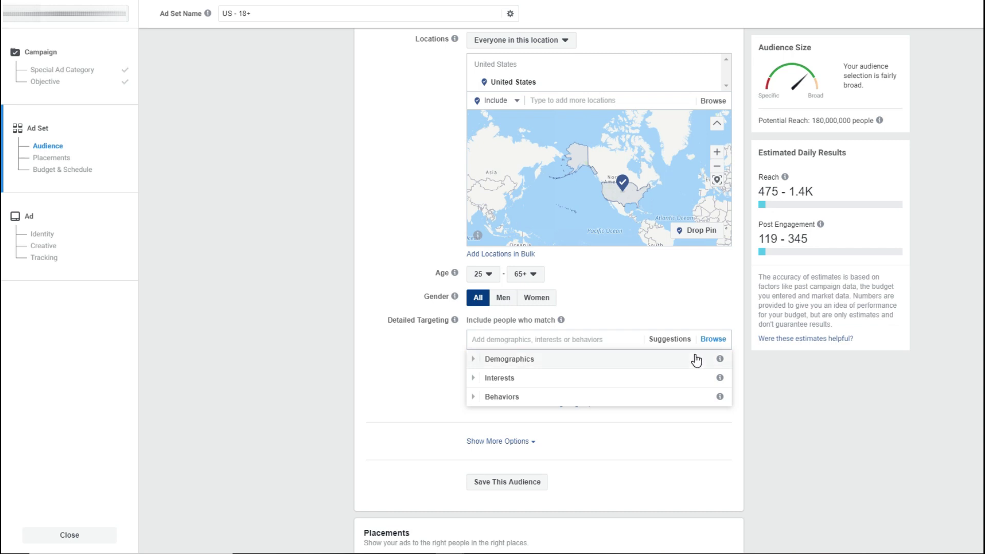
pyautogui.moveTo(720, 361)
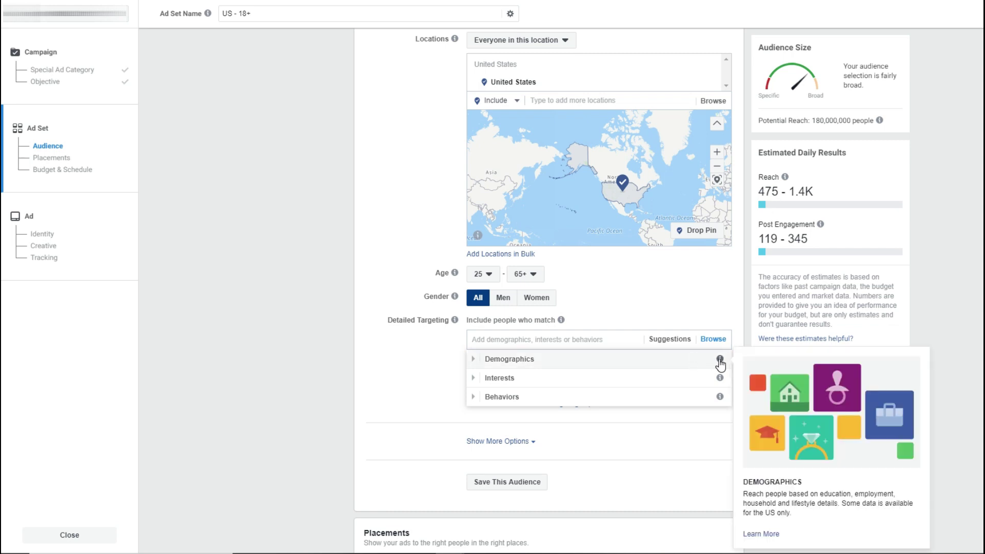
pyautogui.moveTo(720, 380)
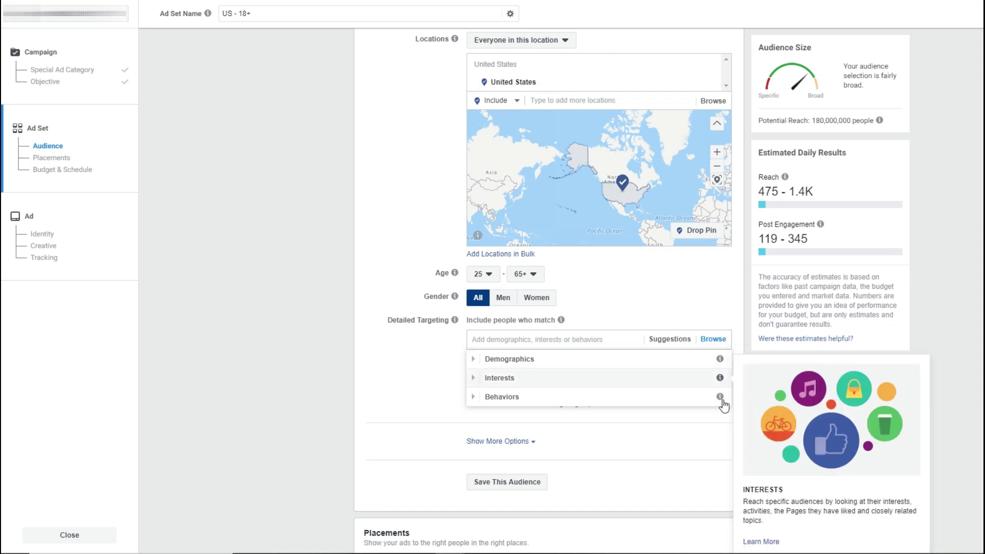
# Step: Examine the Demographics targeting options, including household income under Financial and the age groups under All Parents
pyautogui.click(472, 362)
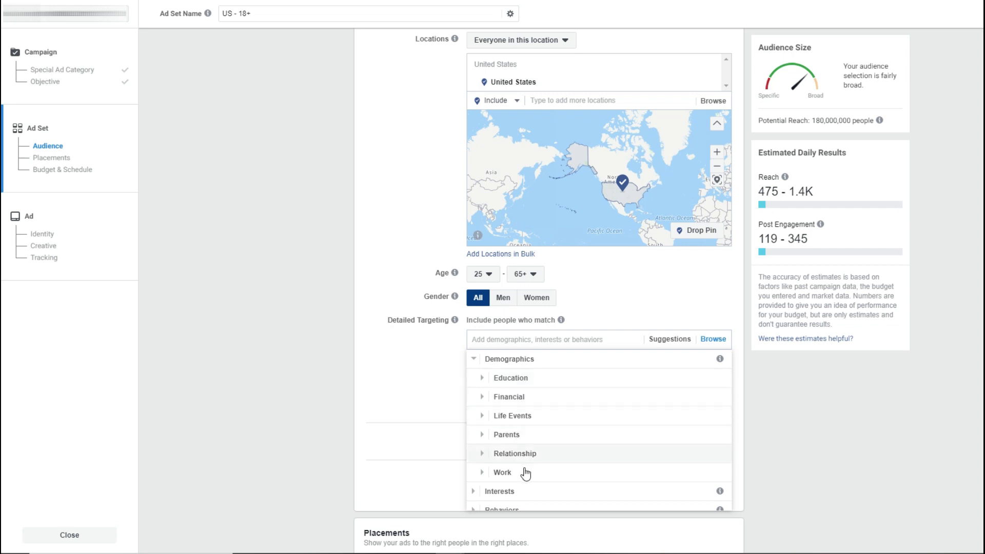
pyautogui.click(482, 396)
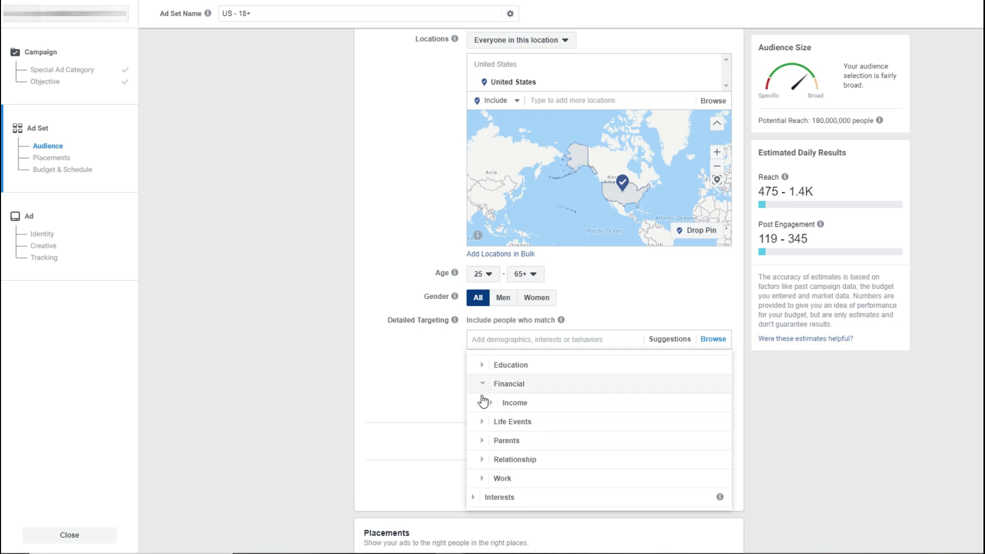
pyautogui.click(490, 404)
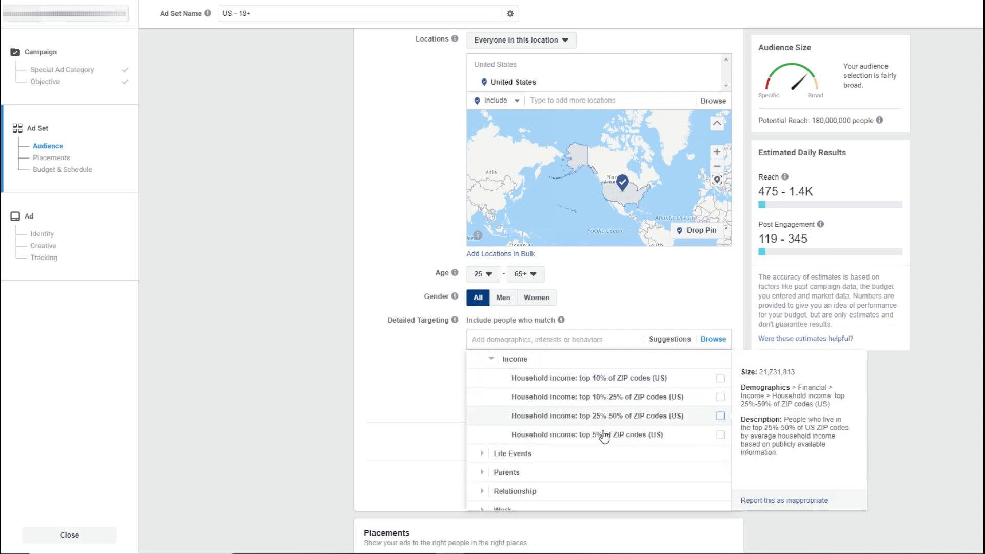
pyautogui.scroll(-1, 482, 431)
pyautogui.click(483, 429)
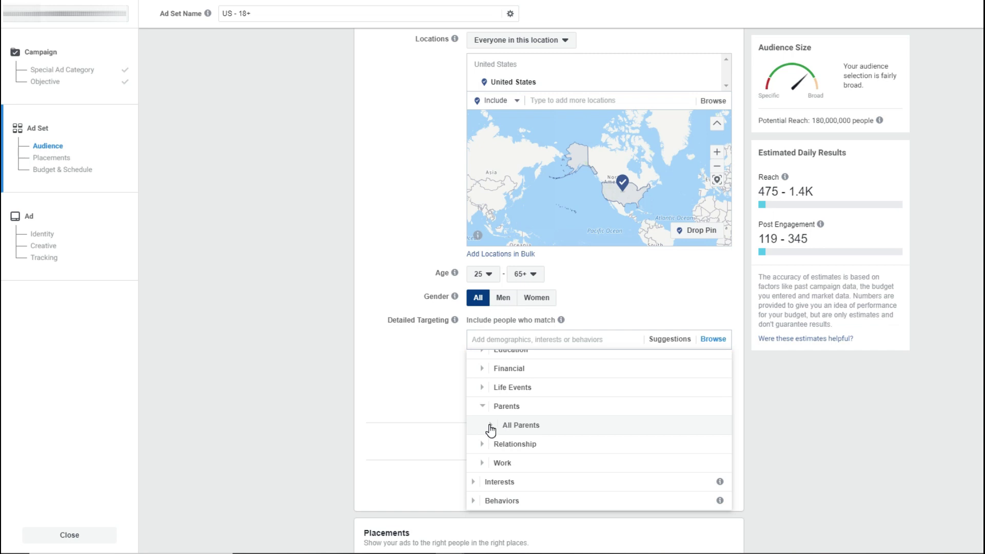
pyautogui.click(490, 428)
pyautogui.scroll(1, 617, 494)
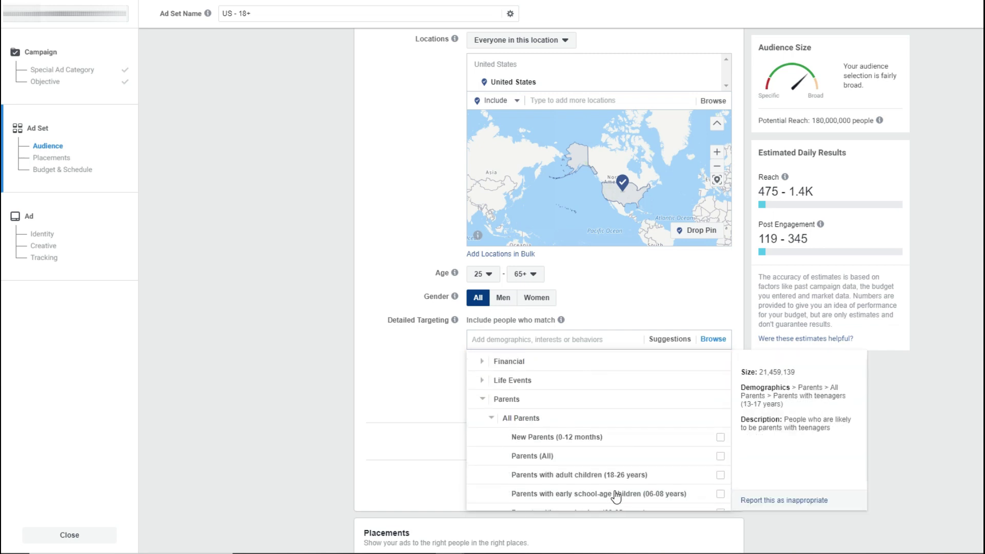
pyautogui.click(493, 422)
pyautogui.click(488, 409)
pyautogui.scroll(1, 537, 409)
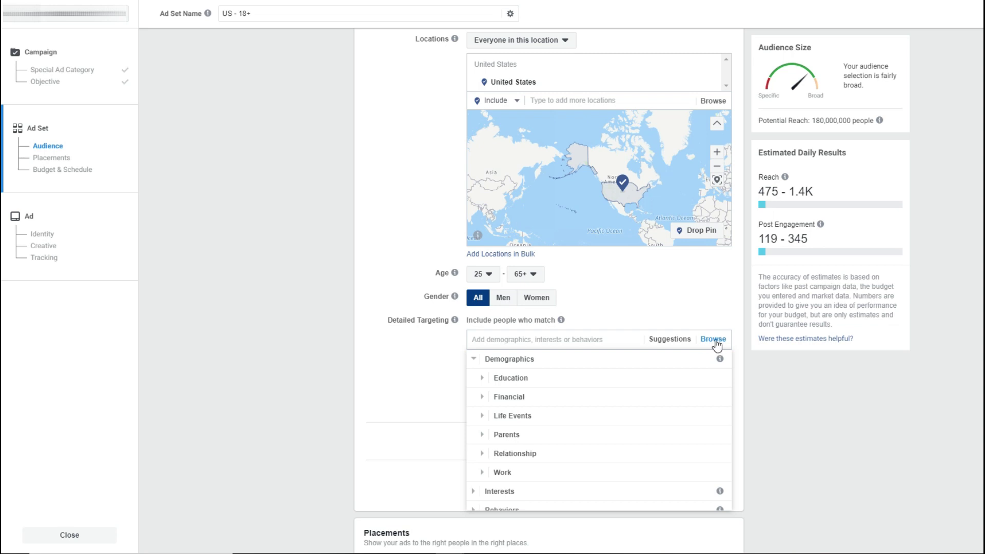
# Step: Examine the Interests targeting options, including the Movies choices under Entertainment, and collapse the Interests category again
pyautogui.scroll(-1, 526, 488)
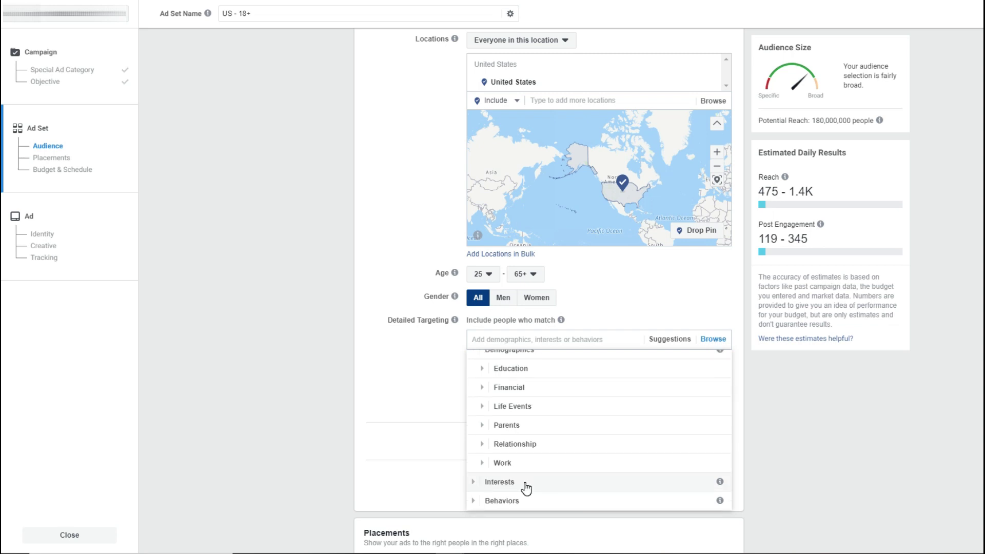
pyautogui.click(527, 486)
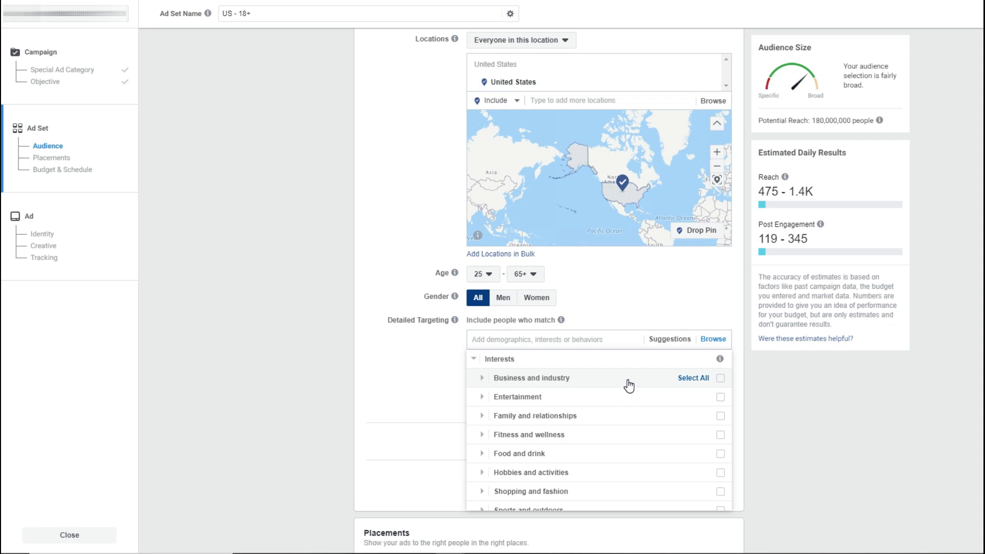
pyautogui.click(482, 398)
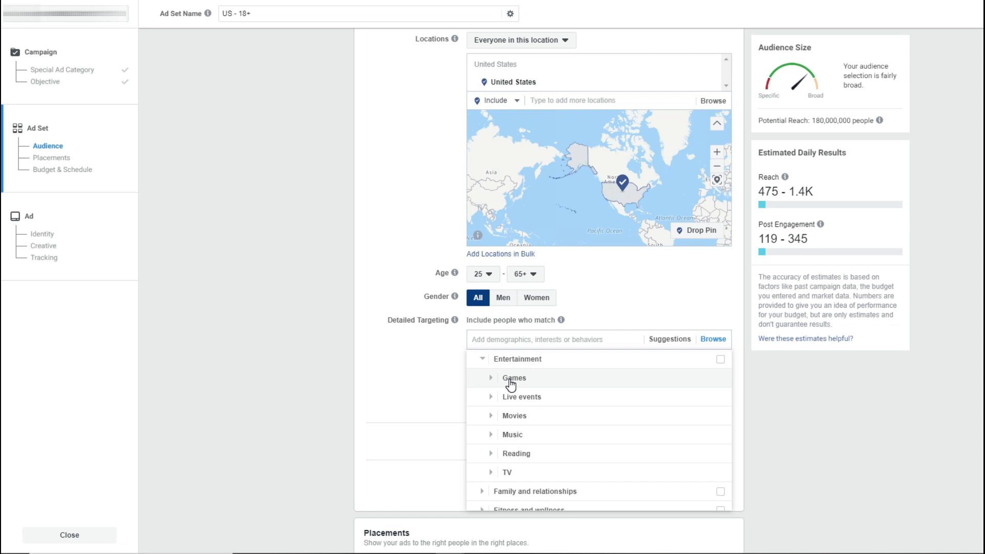
pyautogui.click(544, 414)
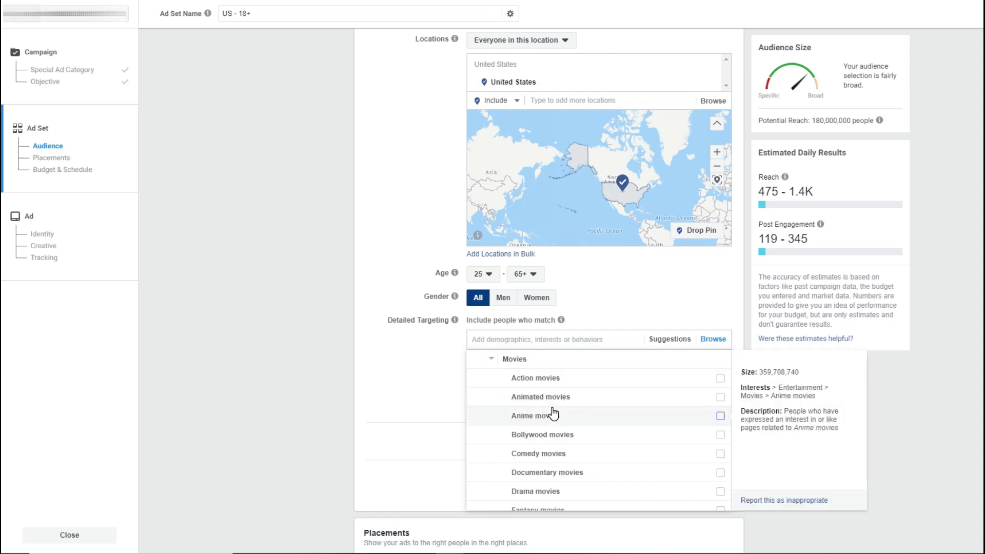
pyautogui.click(491, 358)
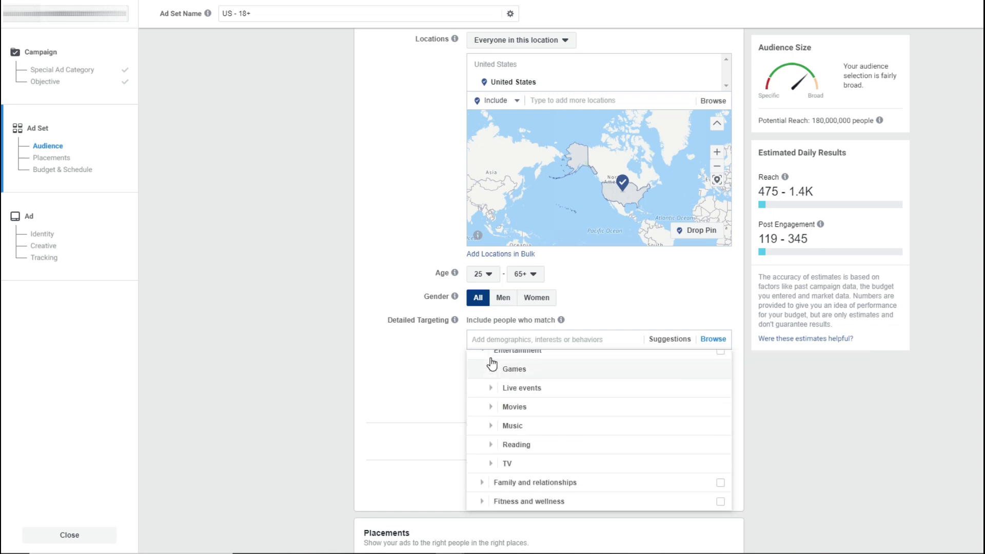
pyautogui.scroll(1, 539, 467)
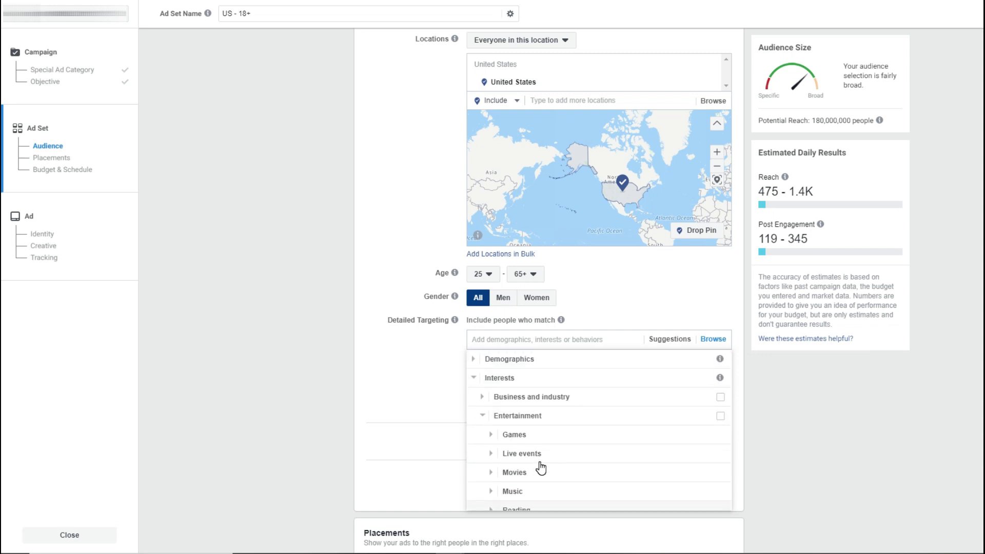
pyautogui.scroll(-3, 540, 467)
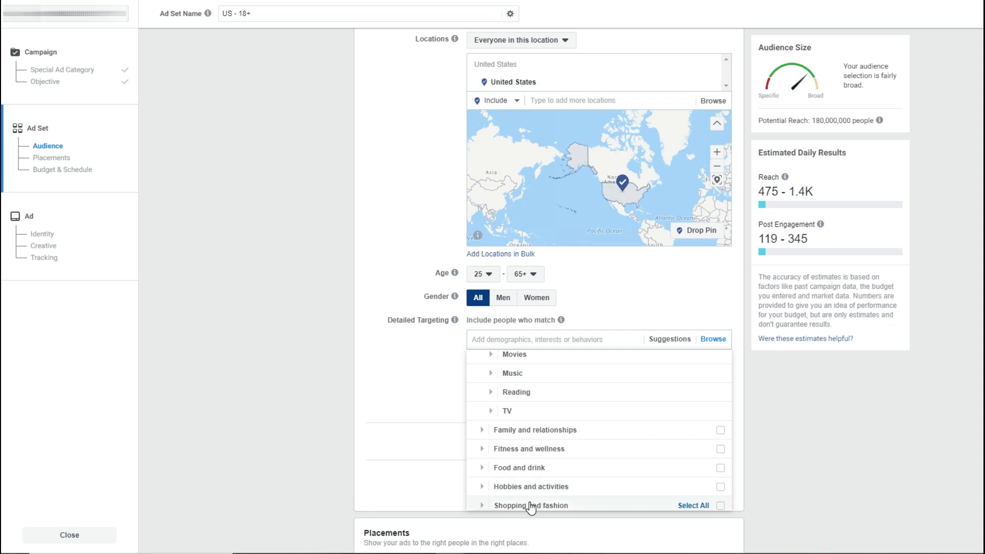
pyautogui.scroll(1, 528, 464)
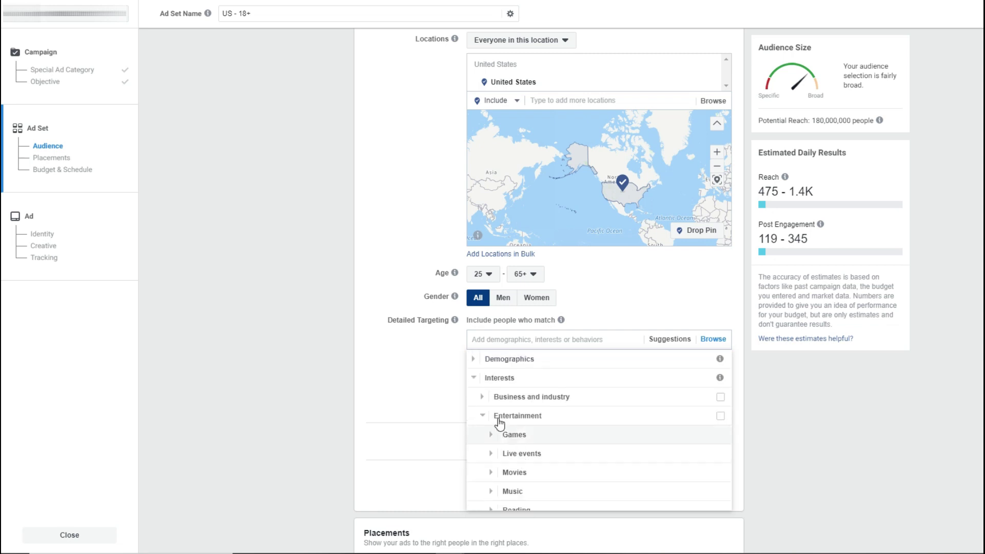
pyautogui.click(472, 378)
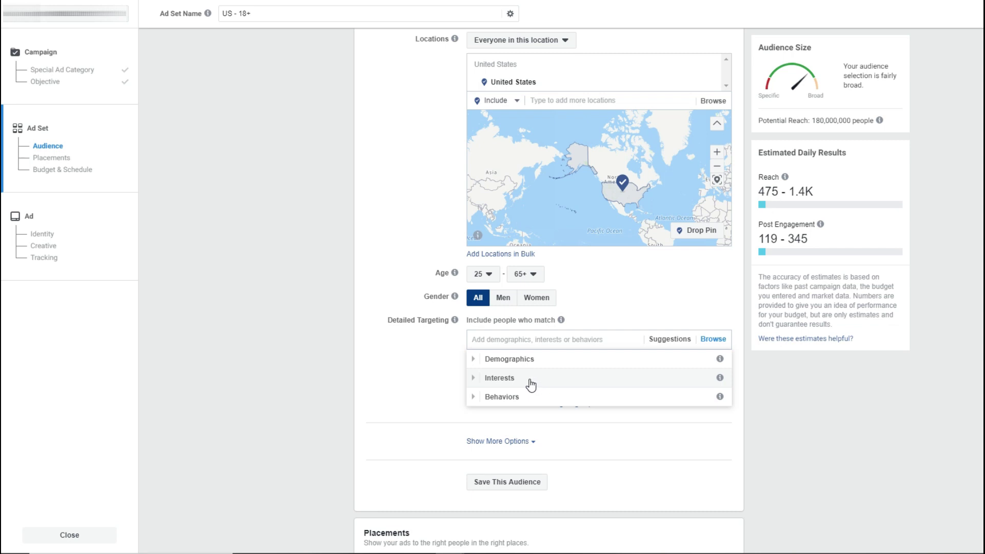
# Step: Examine the Behaviors targeting options, including the entries under Digital activities, and collapse the Behaviors category again
pyautogui.click(476, 404)
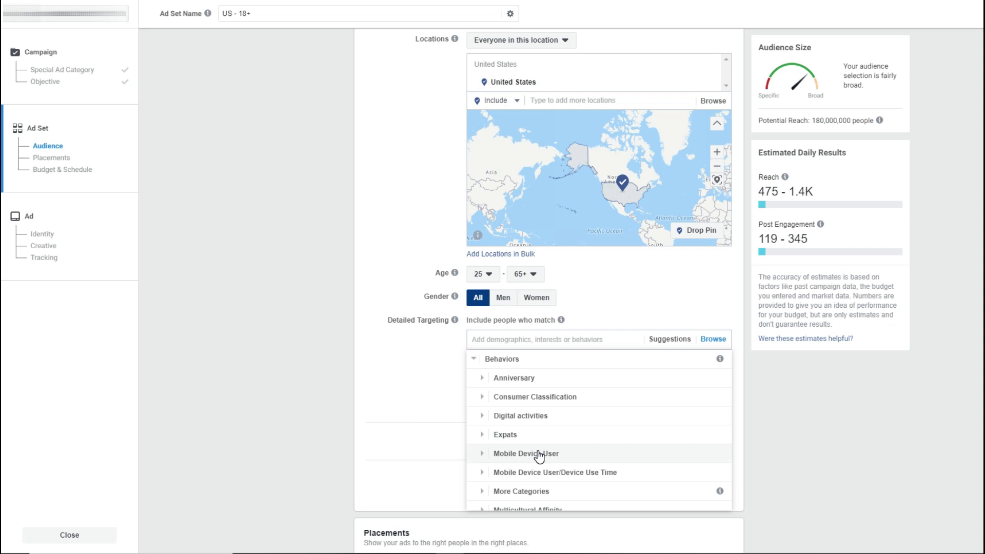
pyautogui.scroll(-1, 571, 456)
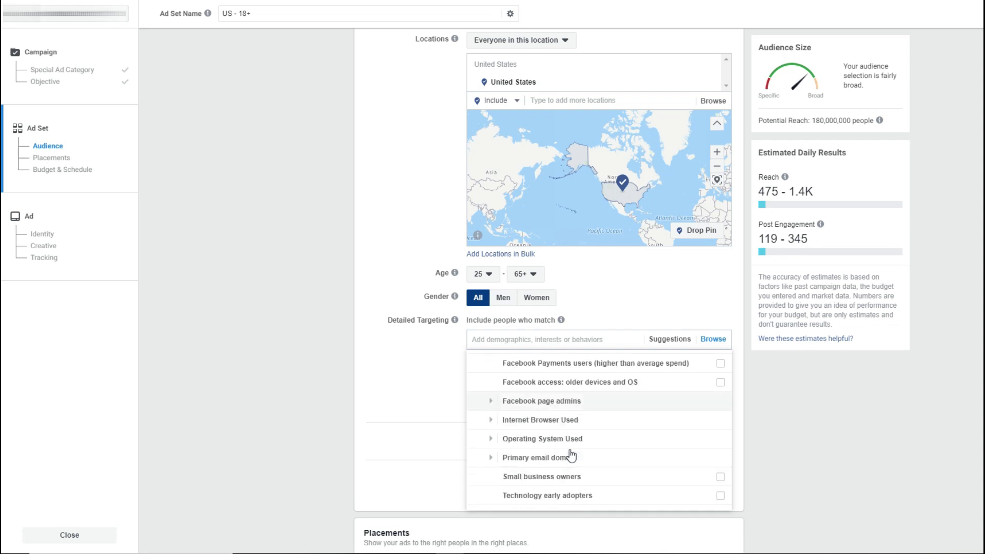
pyautogui.scroll(-3, 570, 456)
pyautogui.scroll(5, 571, 456)
pyautogui.scroll(2, 539, 451)
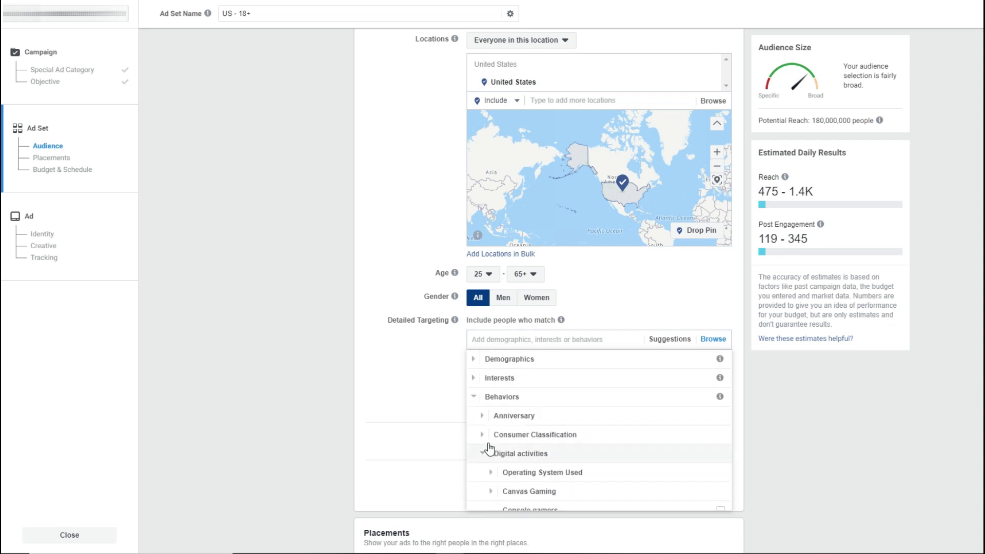
pyautogui.click(486, 403)
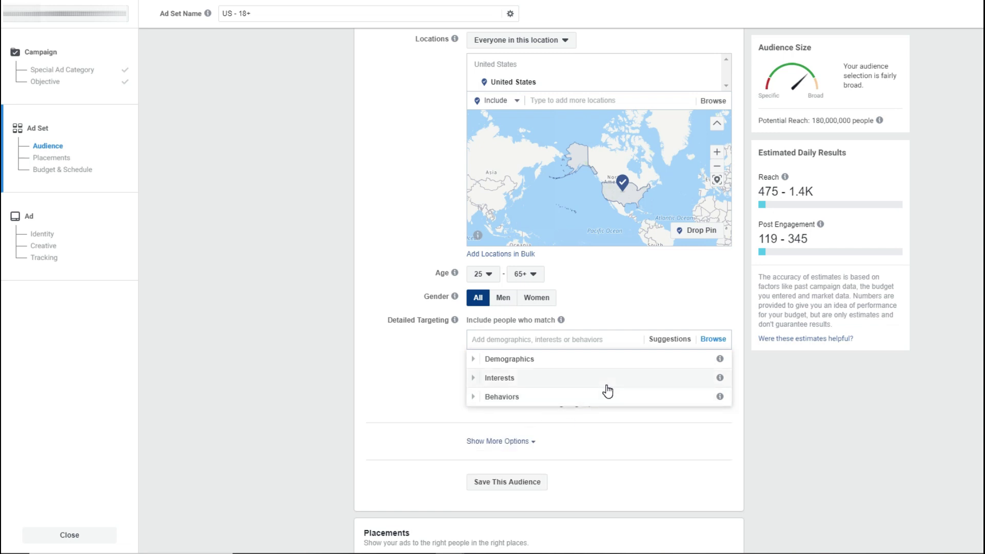
# Step: Search Detailed Targeting for "soccer", look through the suggested audiences, and dismiss them without adding any
pyautogui.click(536, 338)
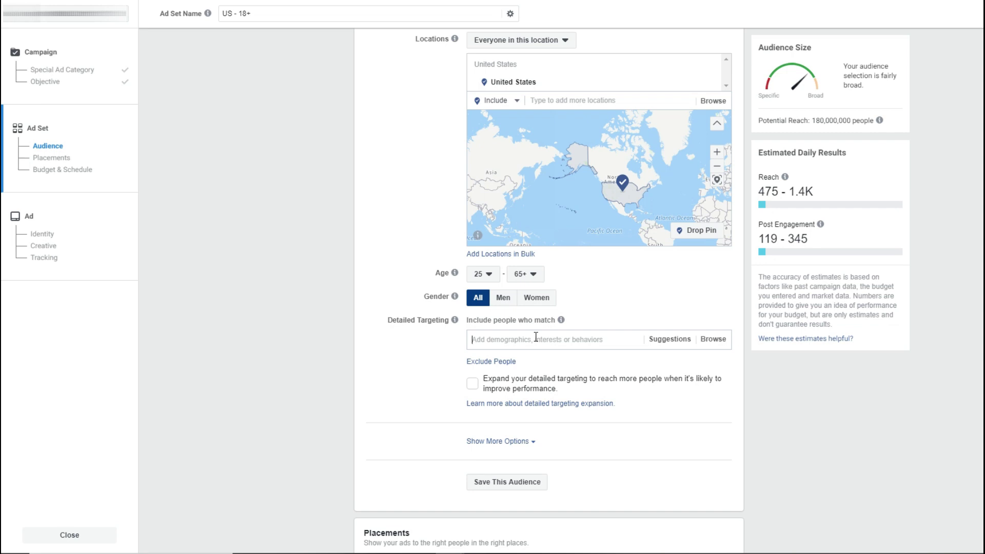
pyautogui.write('soccer')
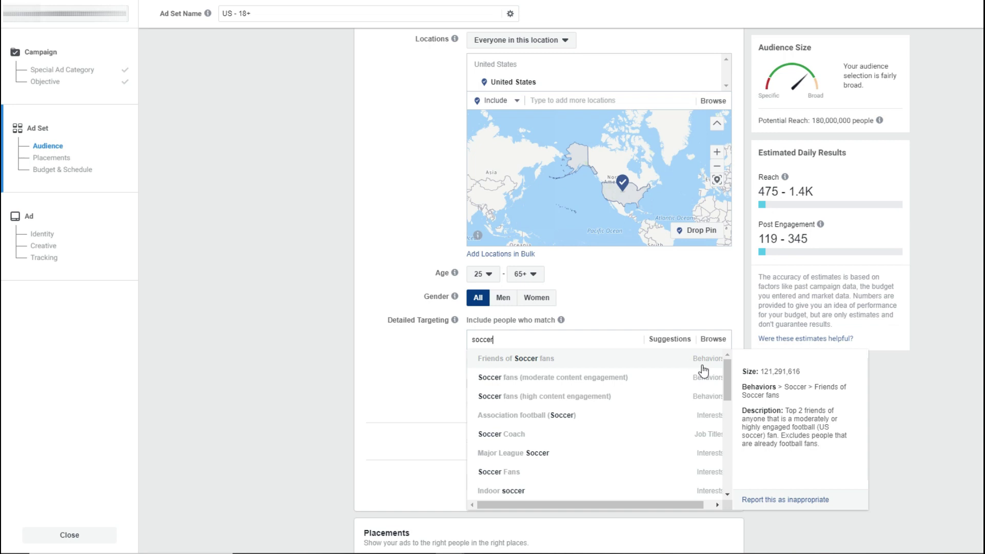
pyautogui.moveTo(726, 368); pyautogui.dragTo(721, 393)
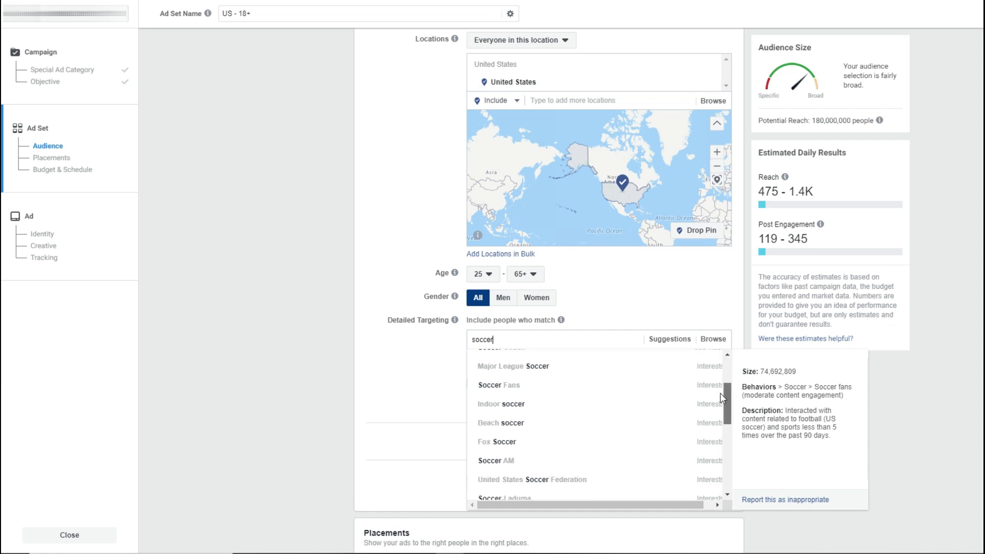
pyautogui.press('Escape')
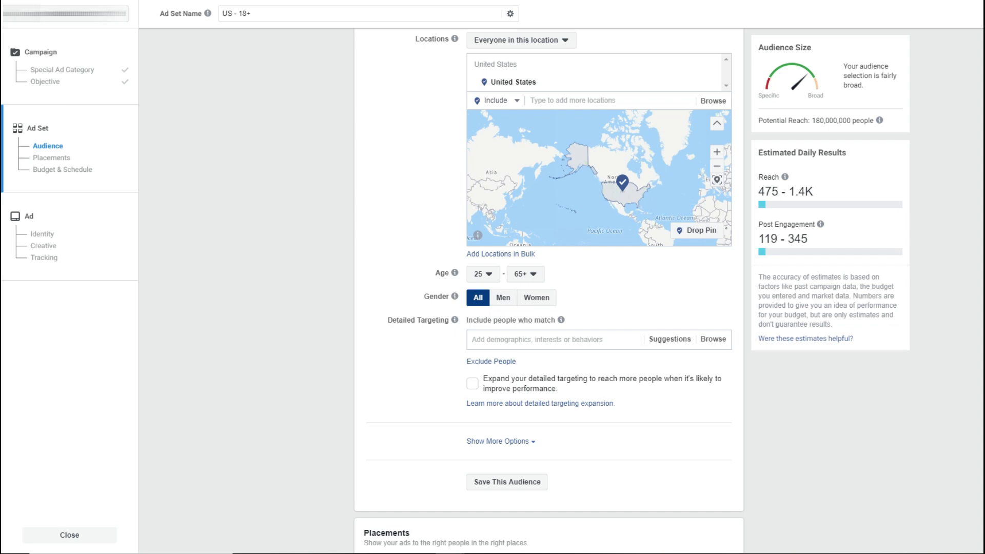
# Step: Switch the ad set from automatic placements to Edit Placements
pyautogui.scroll(-6, 549, 290)
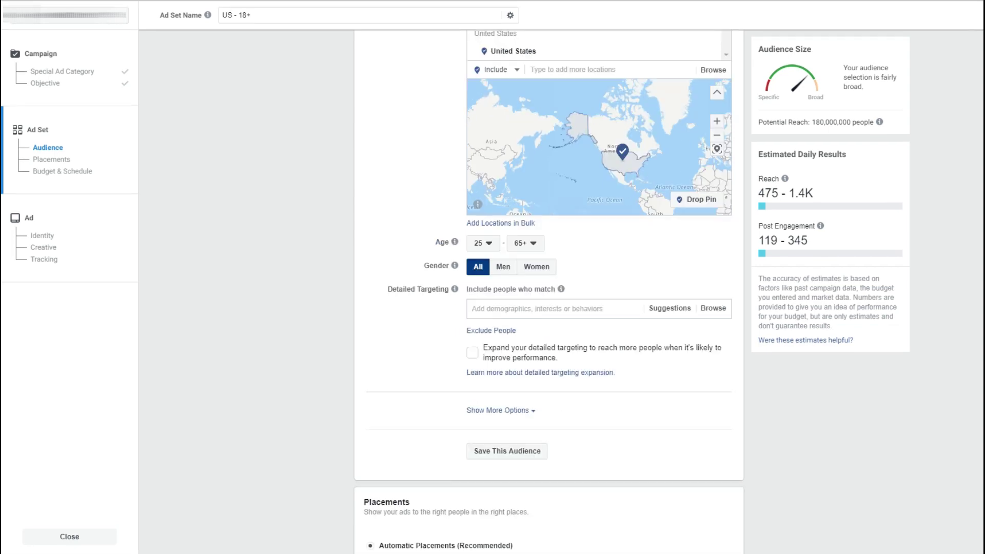
pyautogui.scroll(-2, 549, 290)
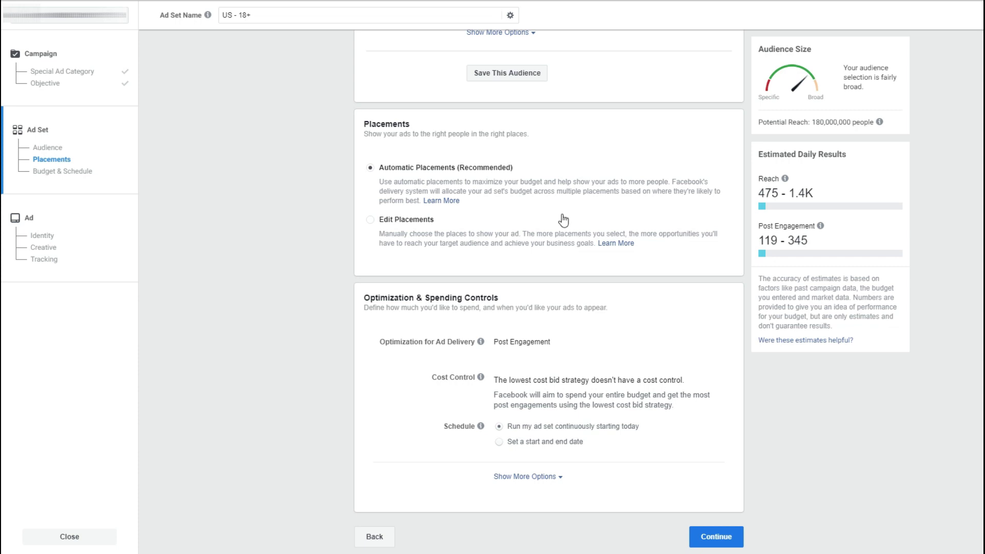
pyautogui.click(370, 221)
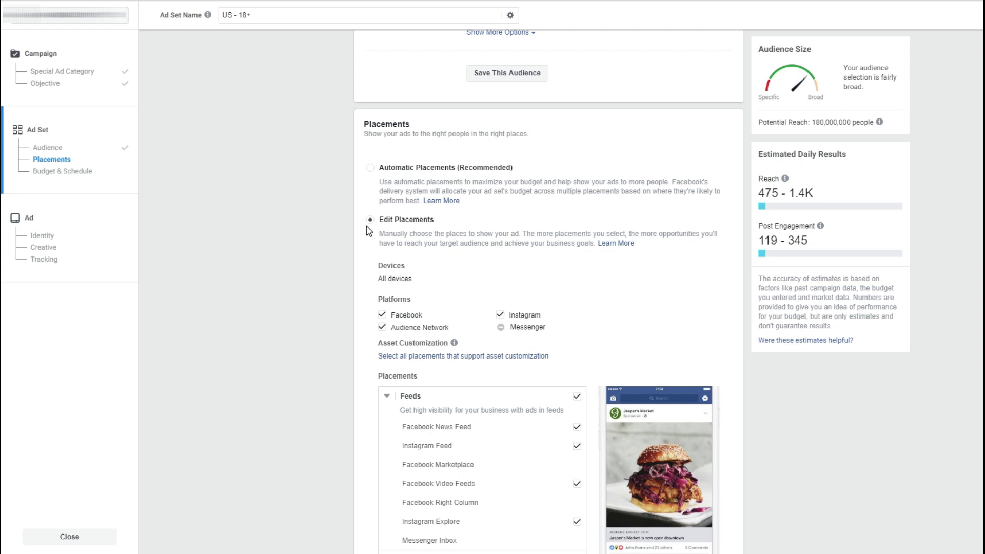
# Step: Examine the platforms and the available placements, from Feeds and Stories through Search and Messages to Apps and Sites
pyautogui.scroll(-2, 302, 303)
pyautogui.scroll(-1, 303, 305)
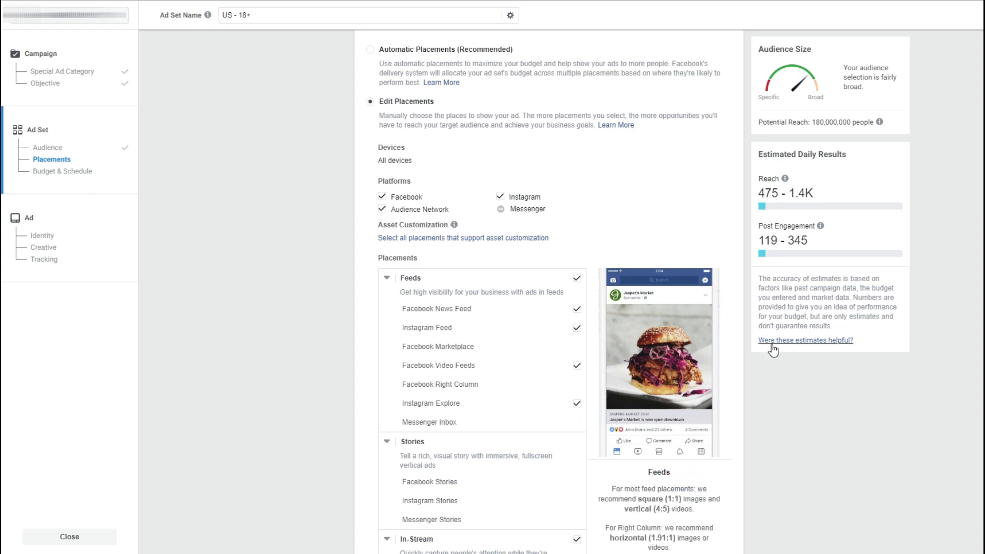
pyautogui.scroll(-1, 712, 418)
pyautogui.scroll(2, 712, 418)
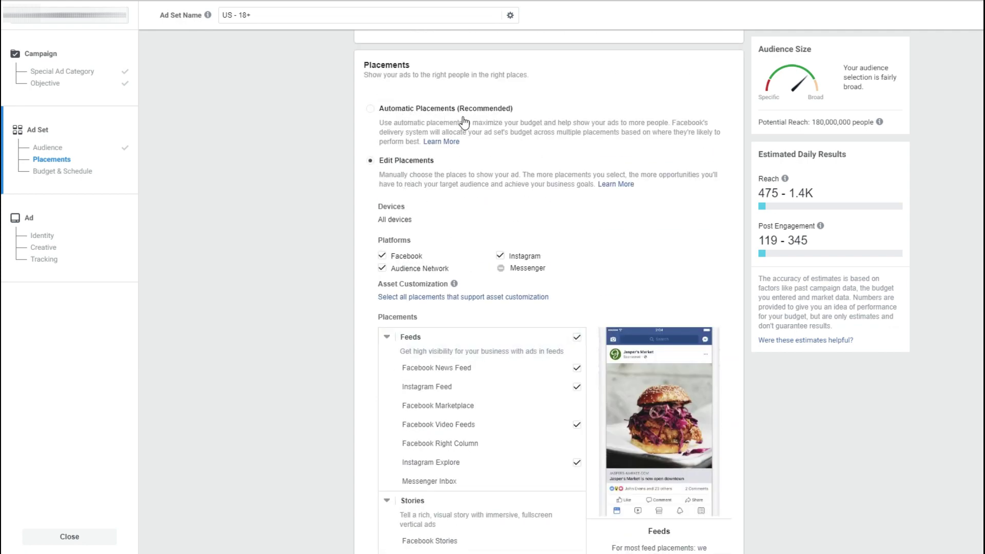
pyautogui.scroll(-3, 796, 410)
pyautogui.scroll(2, 796, 409)
pyautogui.scroll(-3, 798, 416)
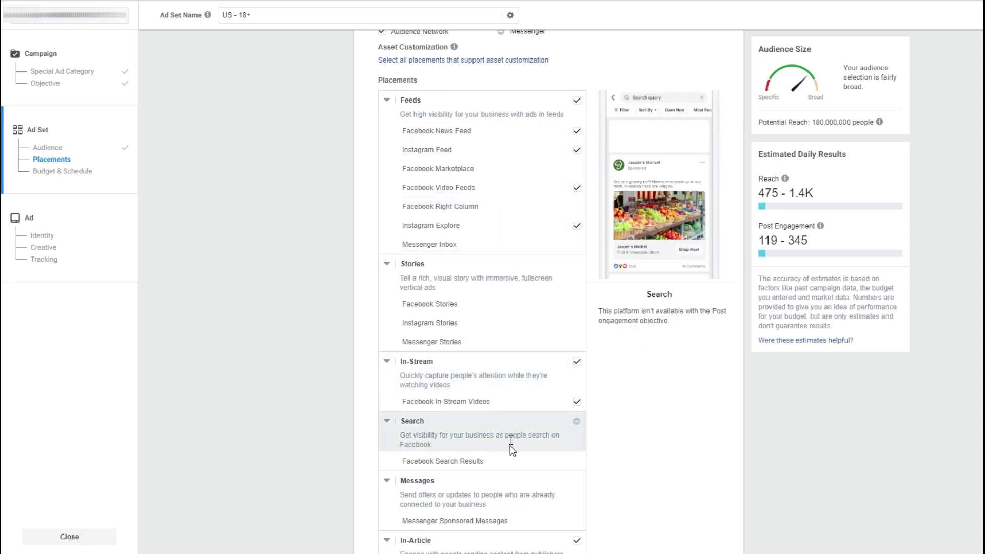
pyautogui.scroll(-2, 511, 490)
pyautogui.scroll(-4, 511, 490)
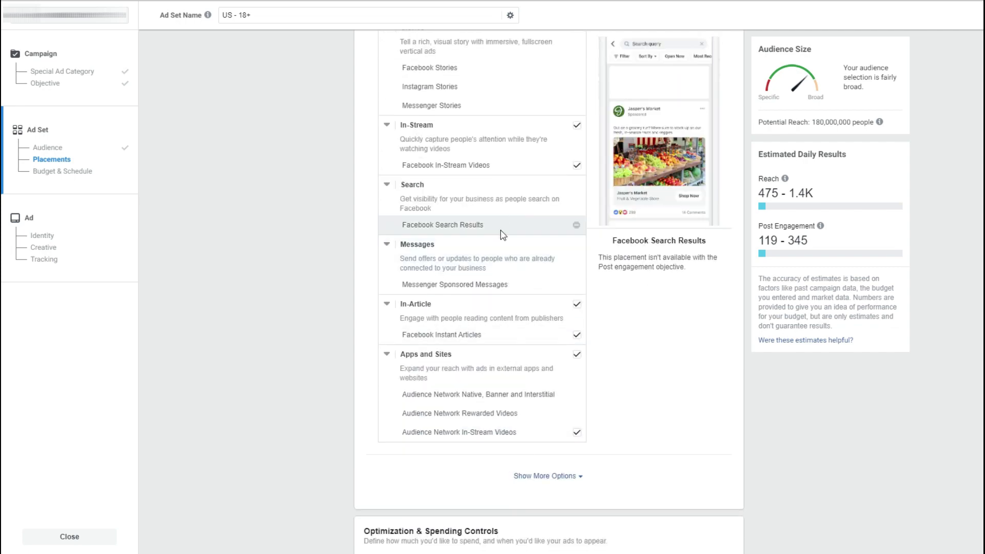
pyautogui.scroll(3, 504, 262)
pyautogui.scroll(-1, 506, 334)
pyautogui.scroll(3, 533, 246)
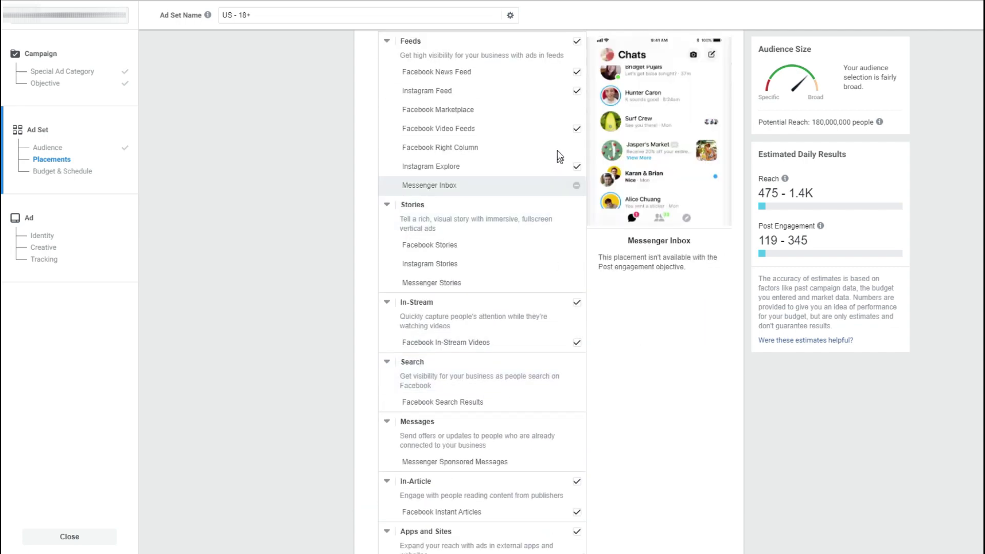
# Step: Exclude Facebook Video Feeds from the ad set's Feeds placements
pyautogui.click(577, 129)
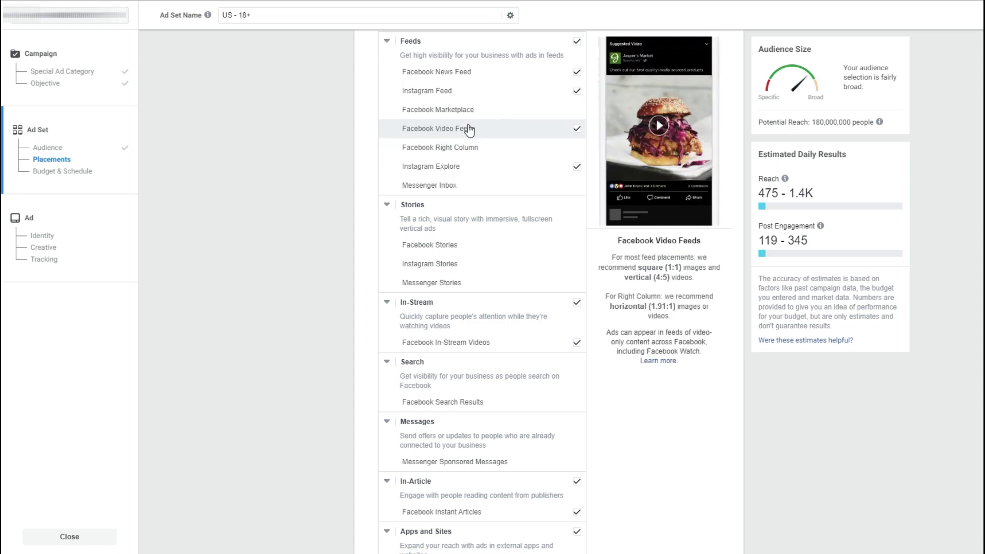
pyautogui.click(488, 129)
pyautogui.scroll(5, 528, 174)
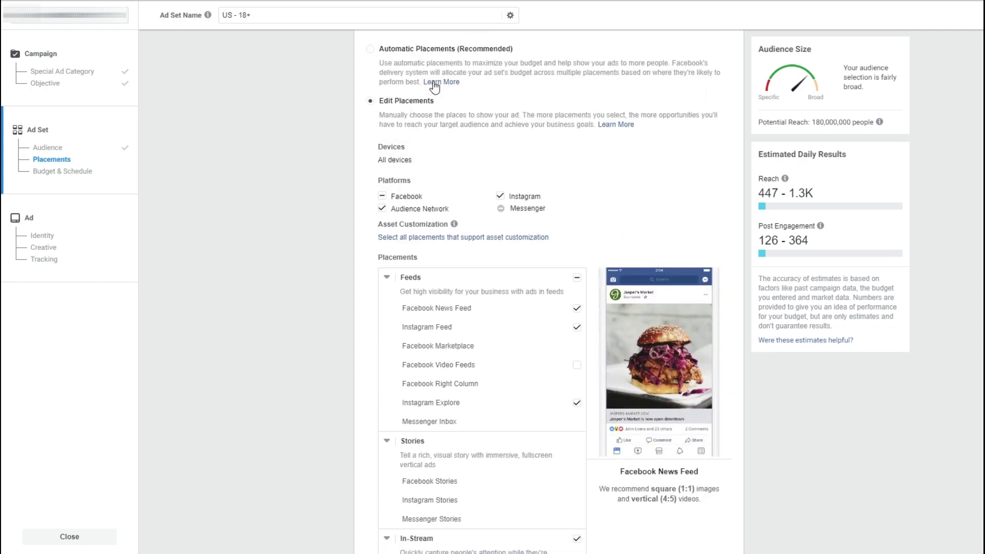
# Step: Review the remaining placements and the cost control and schedule settings, and continue to the ad setup with continuous running kept
pyautogui.scroll(-5, 532, 341)
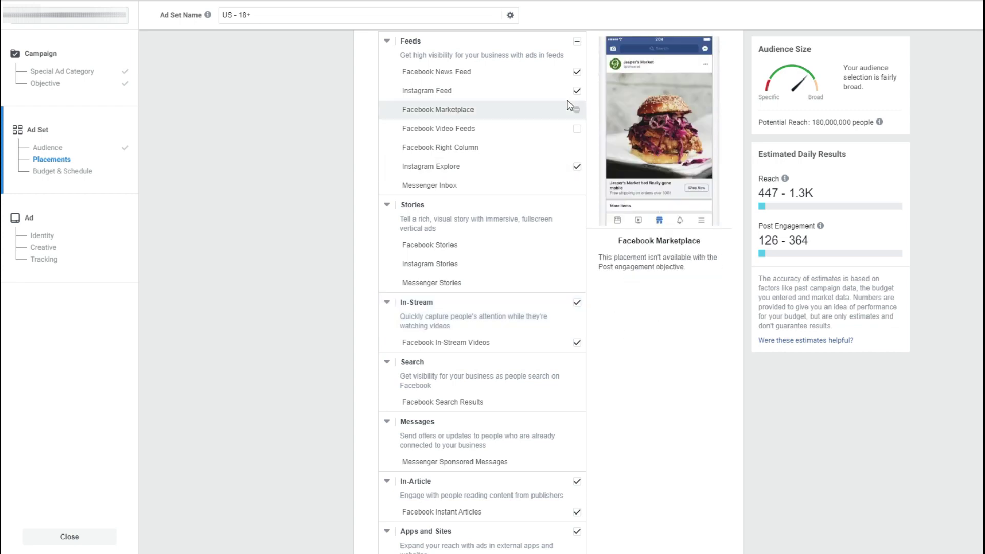
pyautogui.scroll(-2, 512, 340)
pyautogui.scroll(1, 503, 290)
pyautogui.scroll(-3, 491, 319)
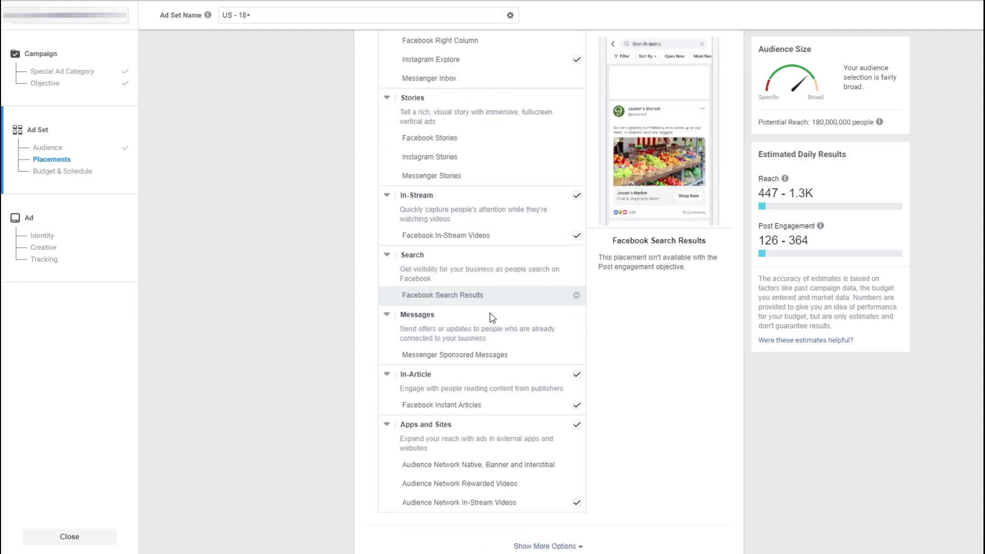
pyautogui.scroll(-5, 518, 396)
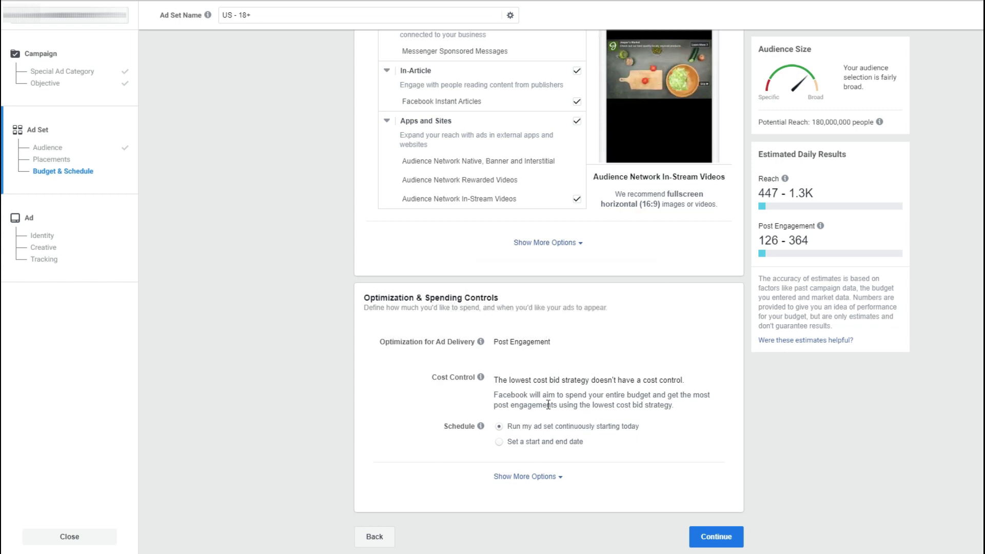
pyautogui.moveTo(481, 377)
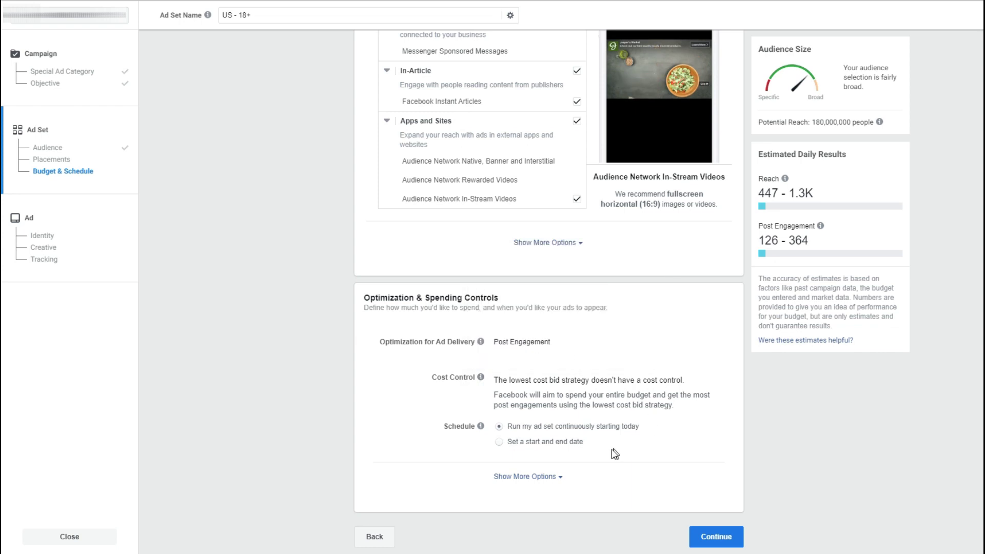
pyautogui.moveTo(482, 430)
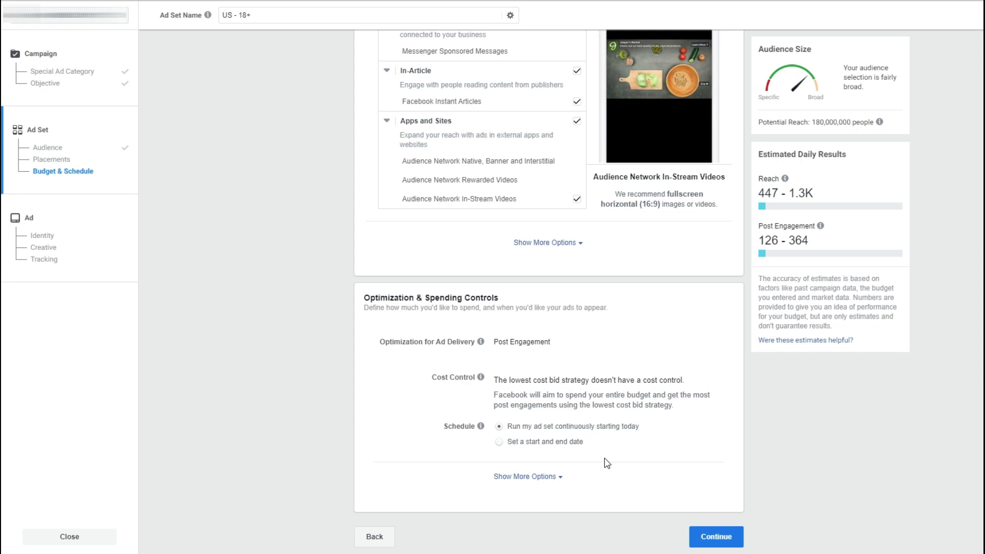
pyautogui.click(716, 537)
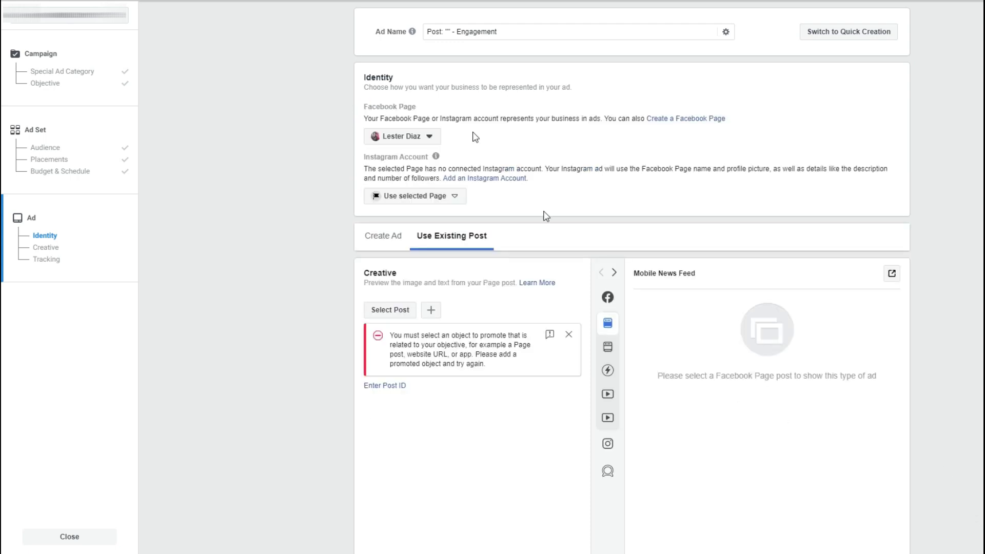
# Step: Choose Create Ad instead of the existing post, and review the Single Image or Video format and media options
pyautogui.moveTo(413, 32)
pyautogui.click(613, 34)
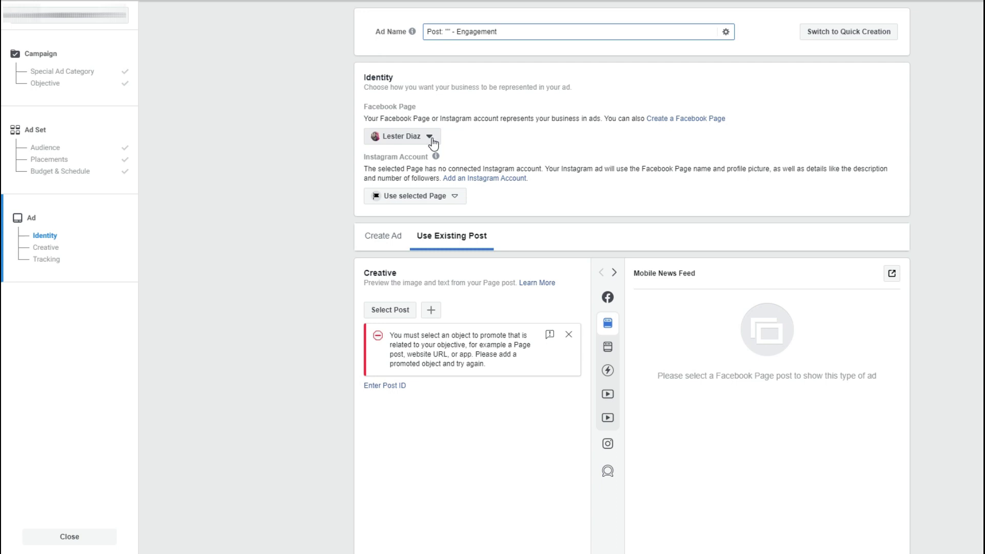
pyautogui.click(385, 241)
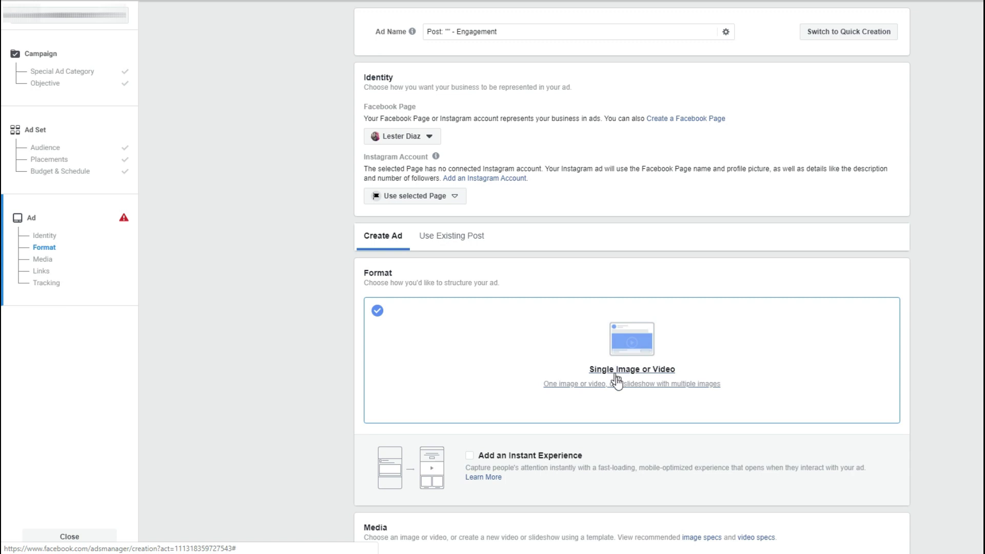
pyautogui.scroll(-1, 595, 308)
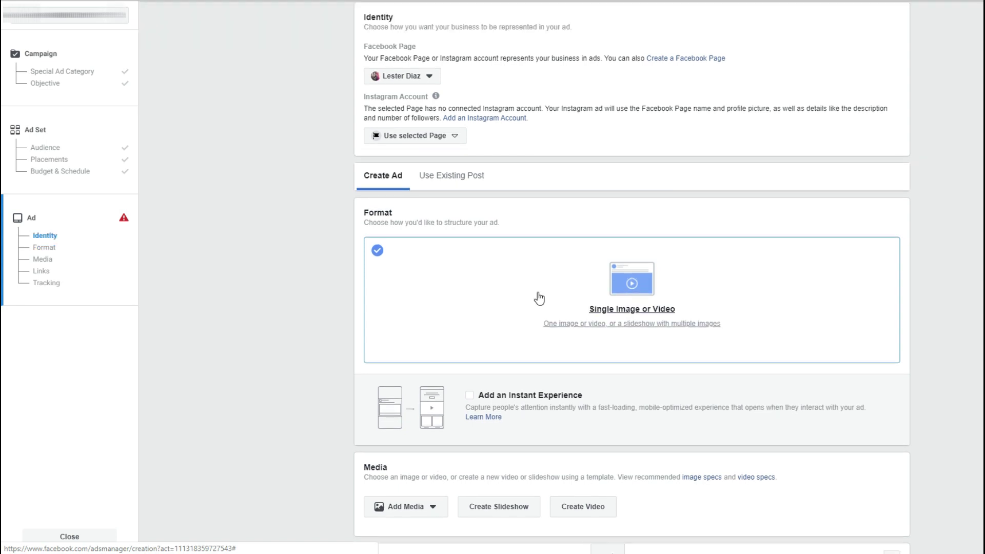
pyautogui.scroll(-5, 541, 295)
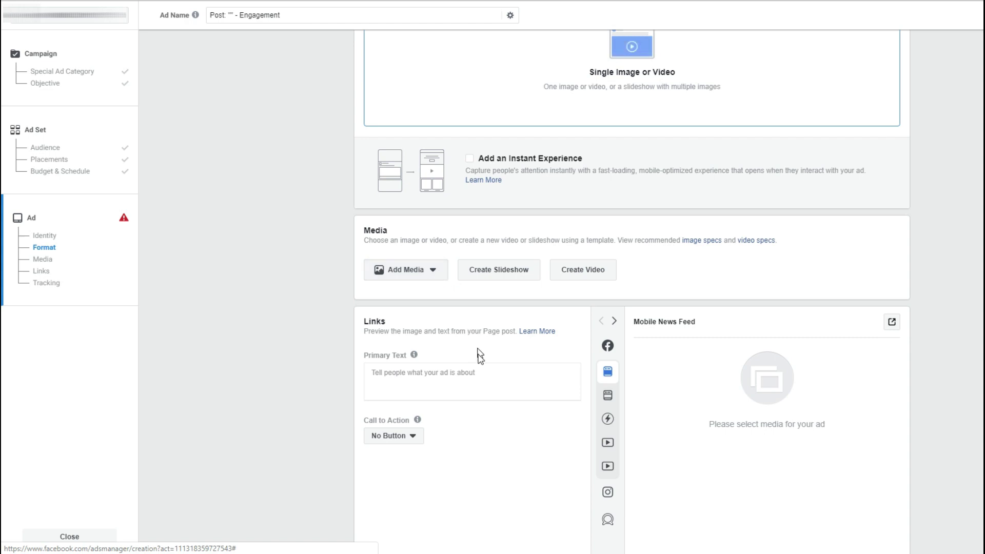
# Step: Open the ad's empty Primary Text for editing and review Grant Cardone's ads in the Facebook Ad Library as copy examples
pyautogui.scroll(-1, 467, 344)
pyautogui.click(429, 315)
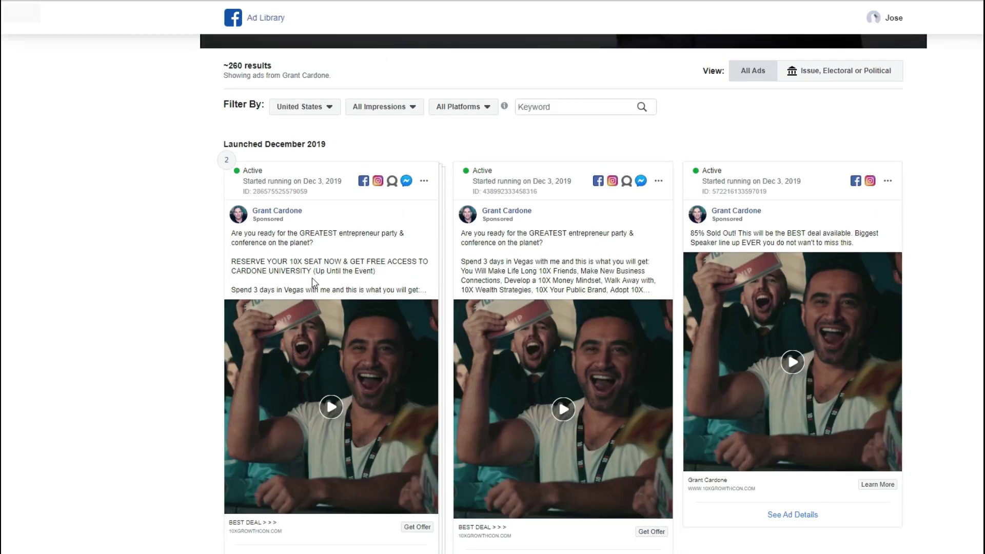
pyautogui.scroll(1, 731, 341)
pyautogui.scroll(2, 731, 342)
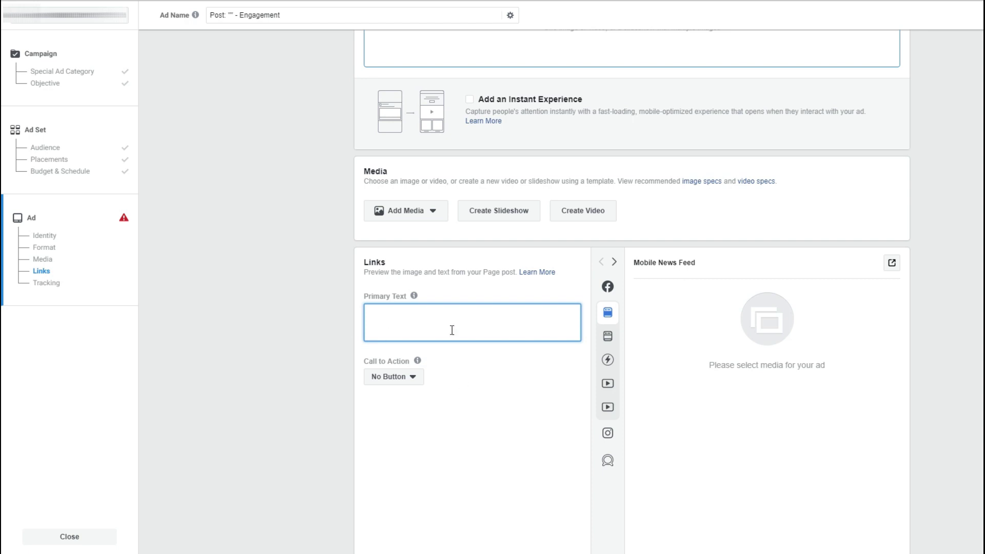
# Step: Check the Mobile News Feed preview's options and look through the Call to Action choices, keeping No Button
pyautogui.moveTo(615, 352)
pyautogui.click(892, 264)
pyautogui.click(893, 265)
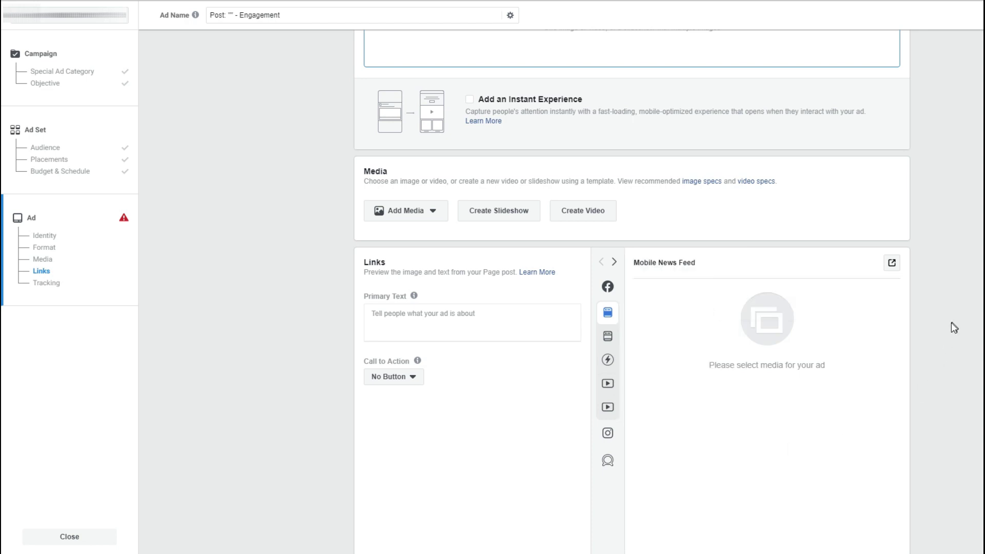
pyautogui.click(412, 379)
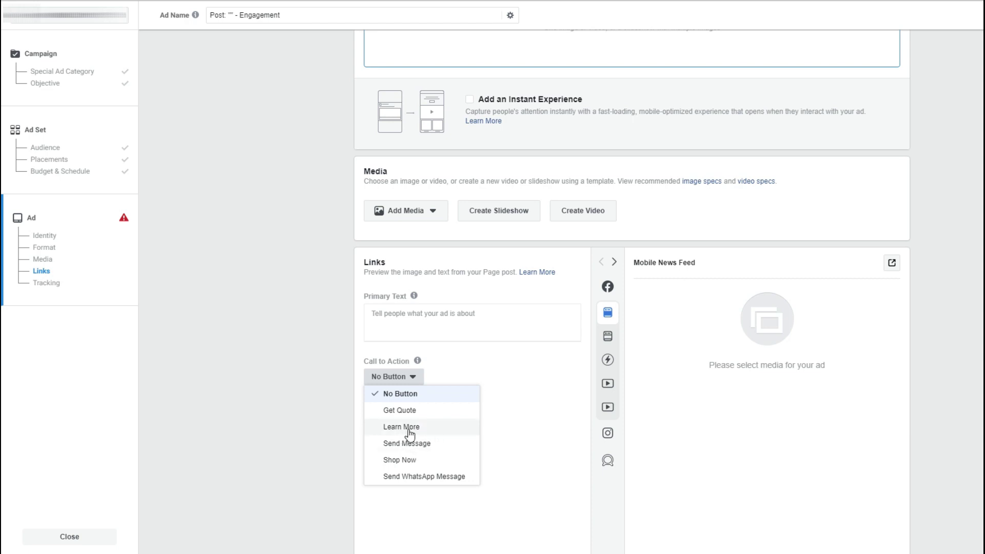
pyautogui.click(463, 392)
pyautogui.moveTo(417, 361)
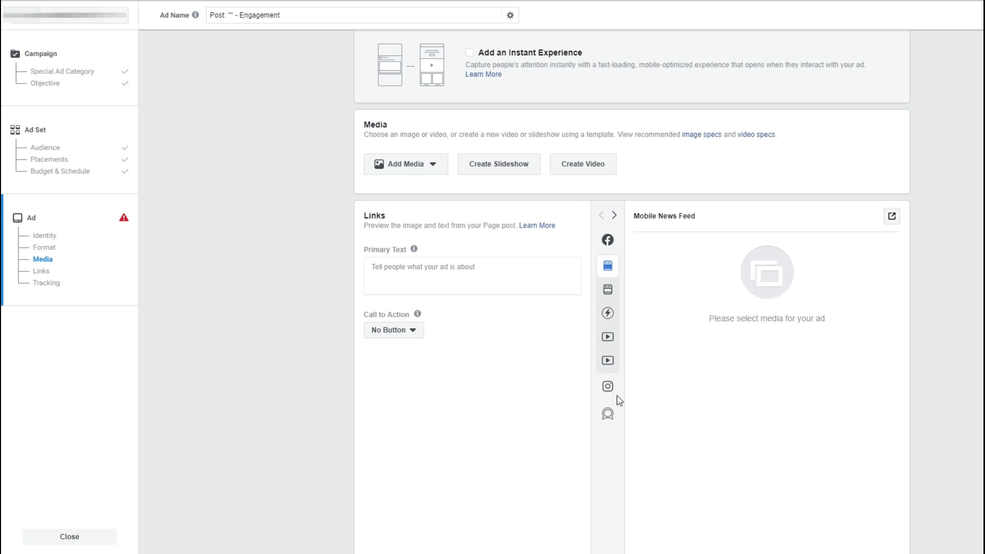
# Step: Review the ad's Tracking settings and try to confirm the ad
pyautogui.scroll(-10, 846, 421)
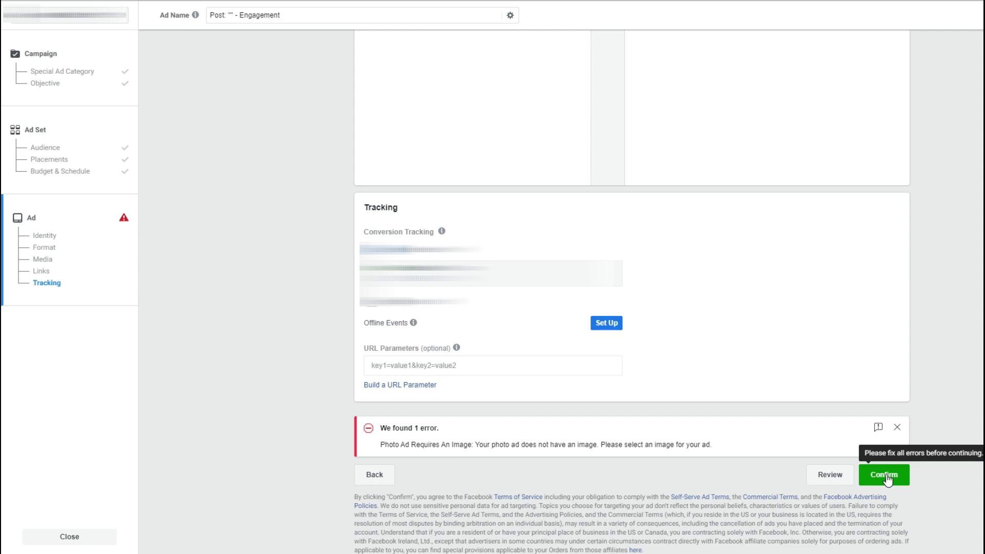
pyautogui.click(887, 476)
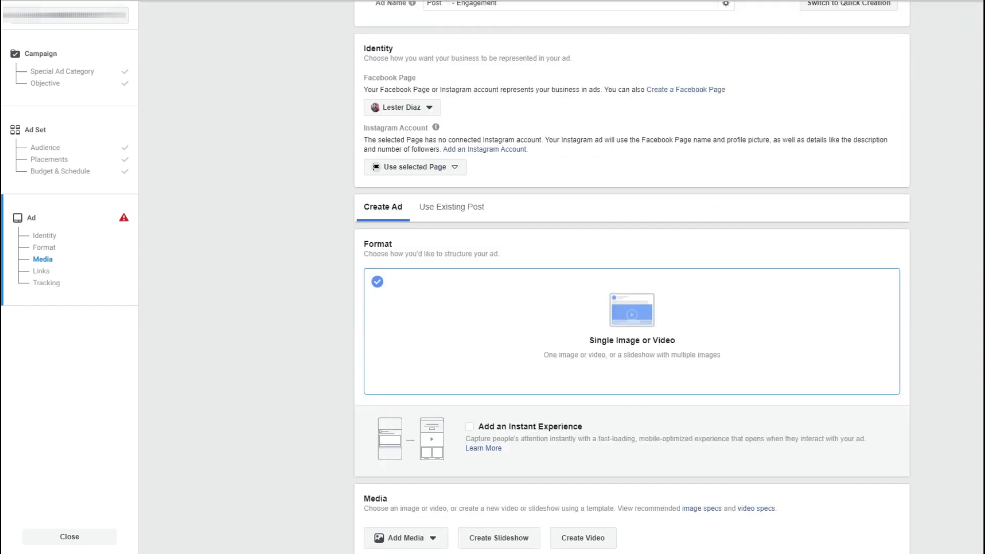